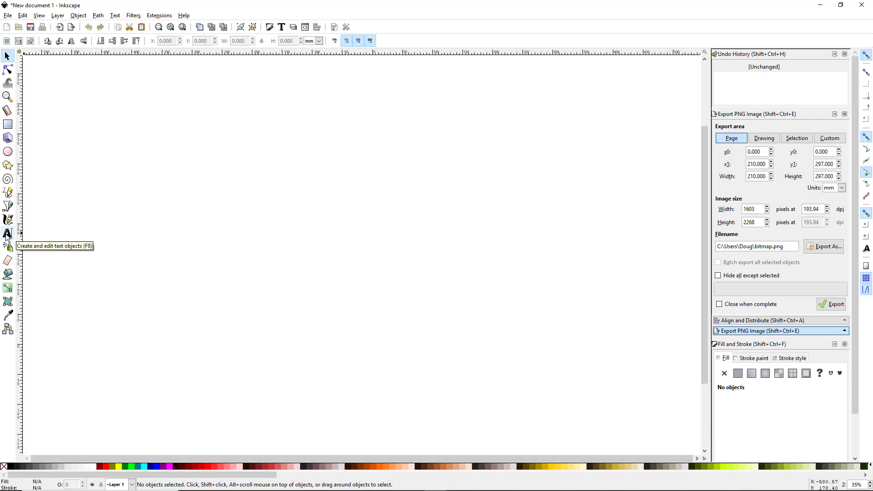
Create a text object reading "Text" near the centre of the visible canvas with the Text tool
click(6, 235)
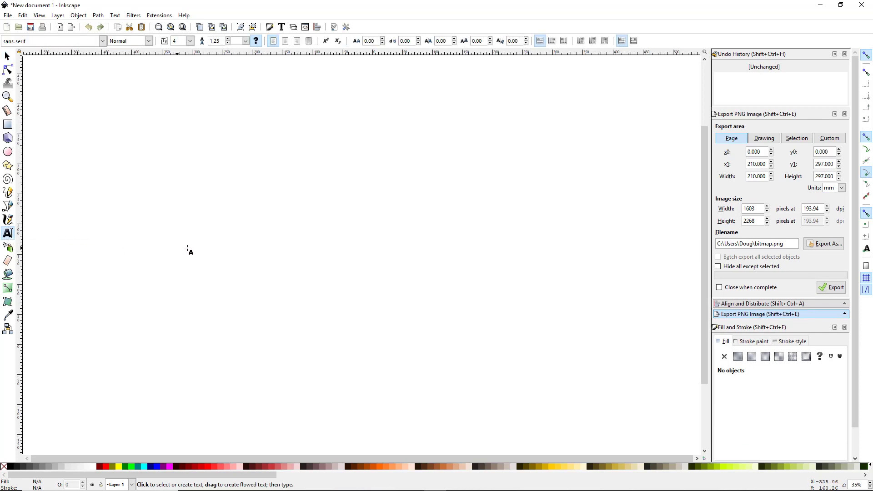
click(223, 232)
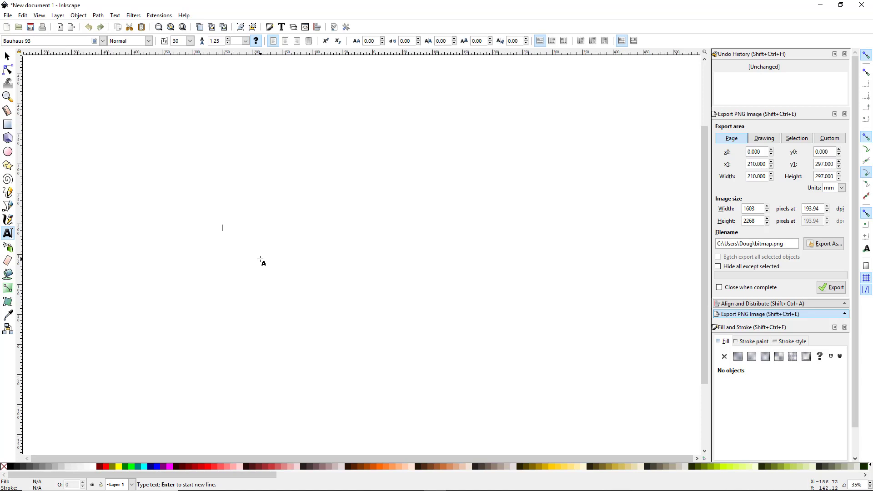
text(Text)
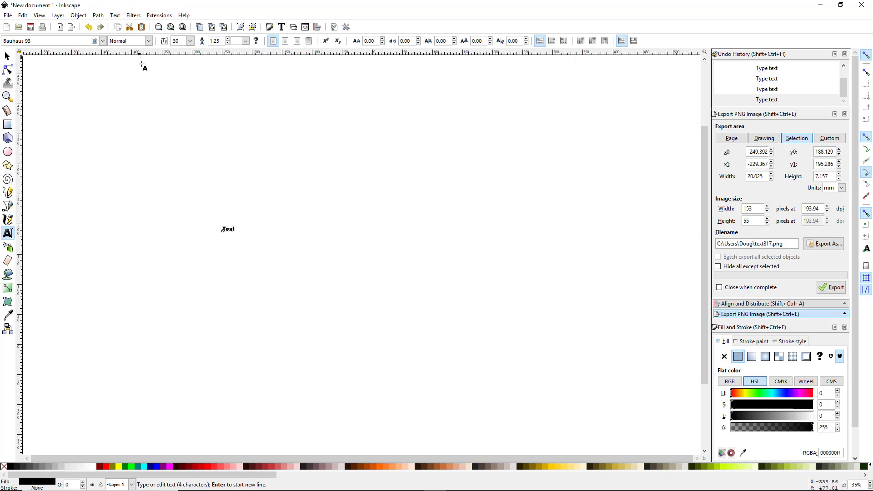
Look through the available fonts and styles, and set the text's font size to 144 pt
click(102, 41)
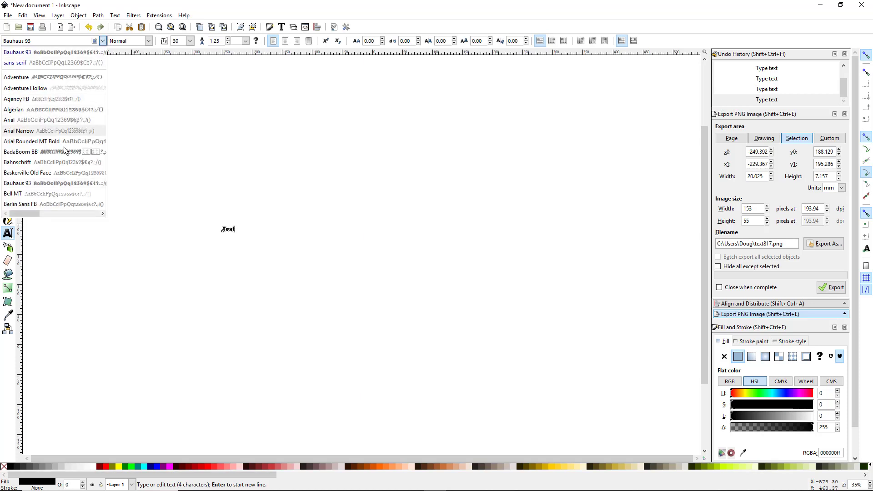
click(149, 41)
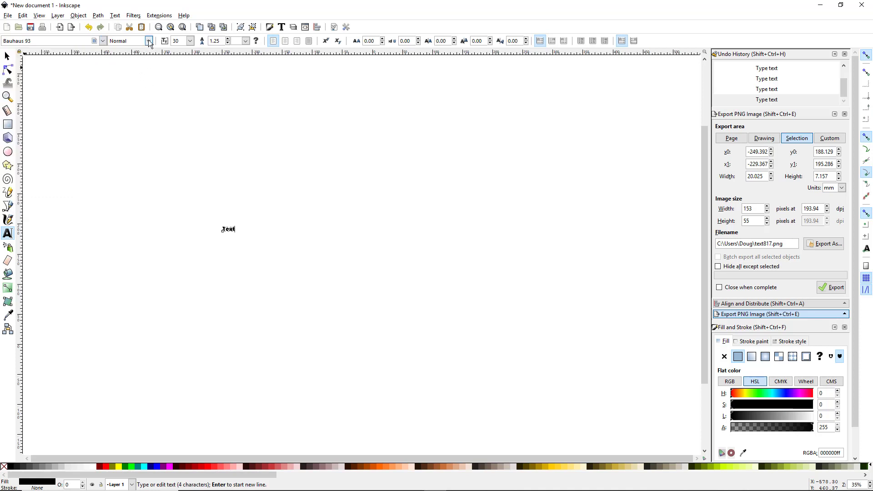
click(149, 41)
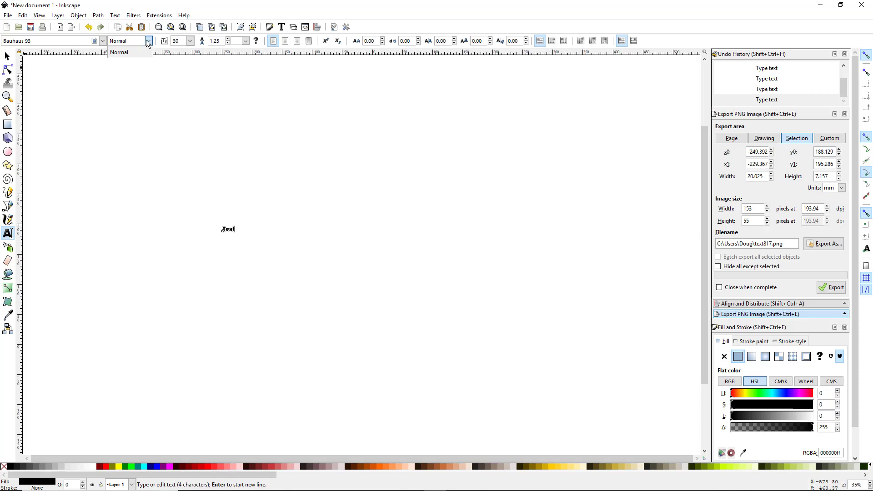
click(190, 44)
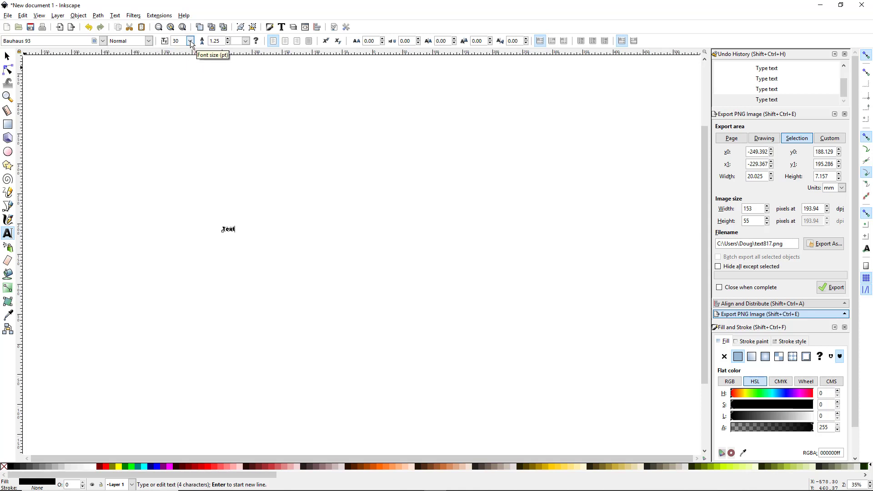
click(190, 45)
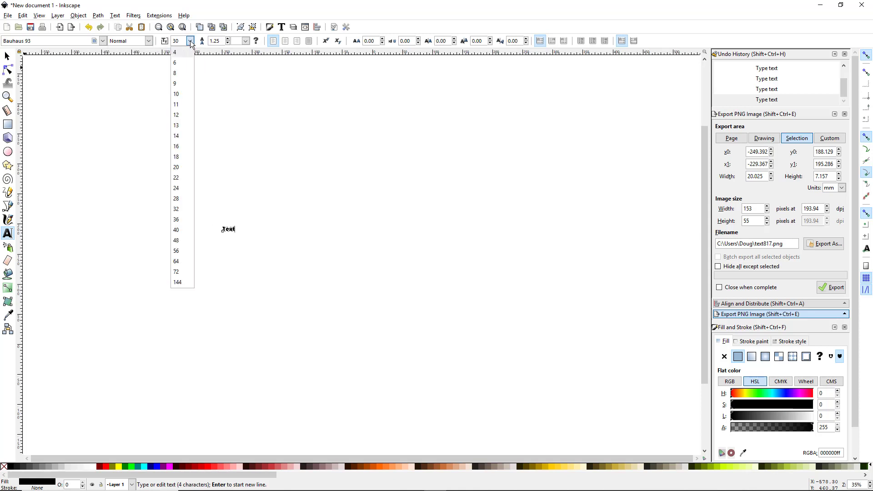
click(186, 283)
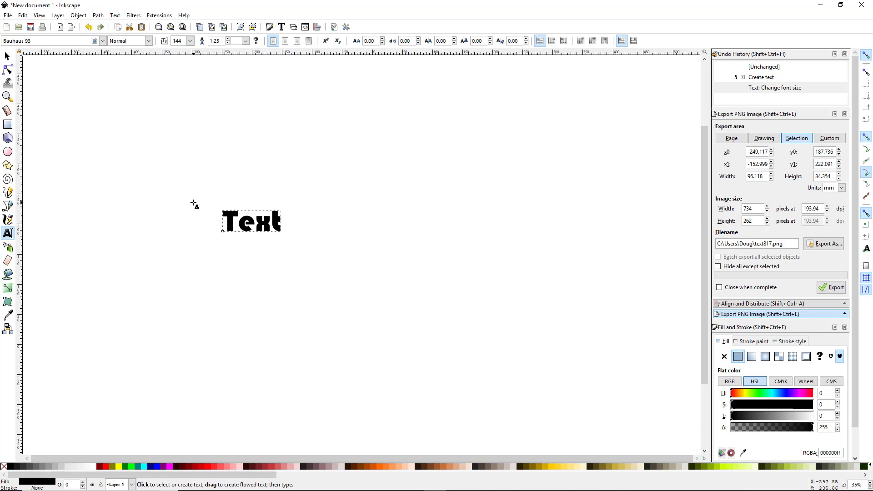
Enlarge the text object proportionally to about 1059 × 379 mm, moving it up and to the left on the canvas
key(F1)
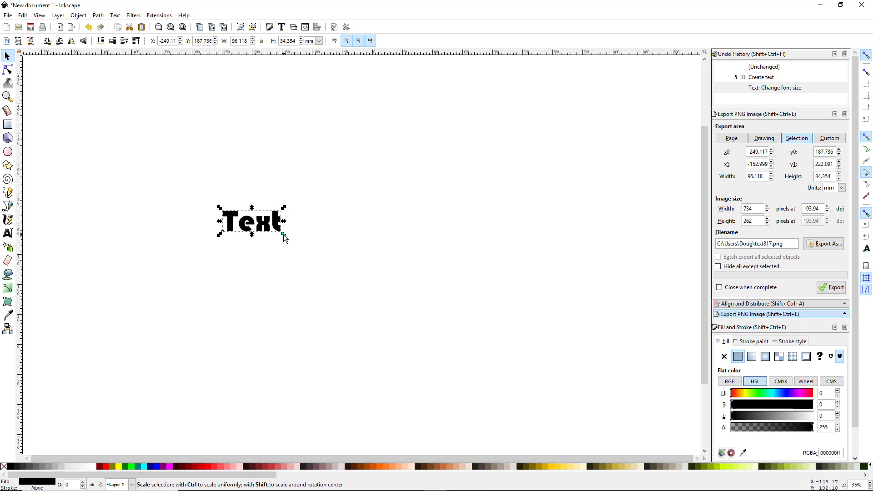
drag(283, 234, 568, 348)
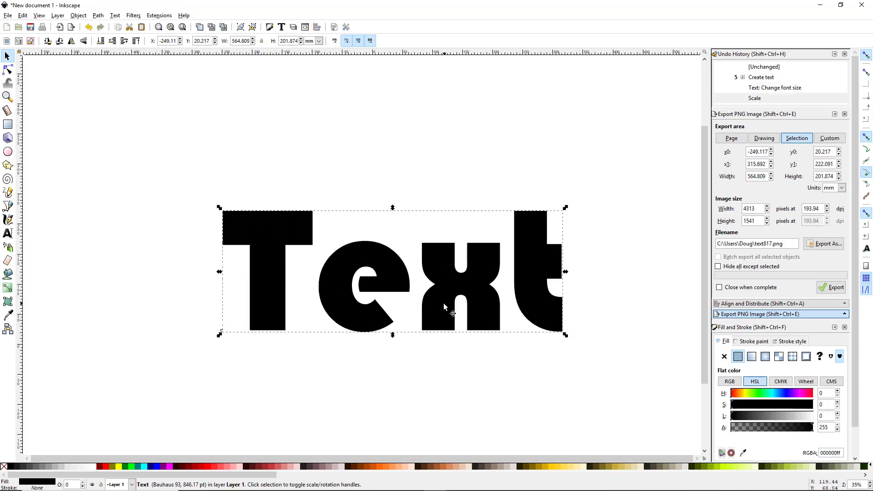
drag(444, 306, 258, 165)
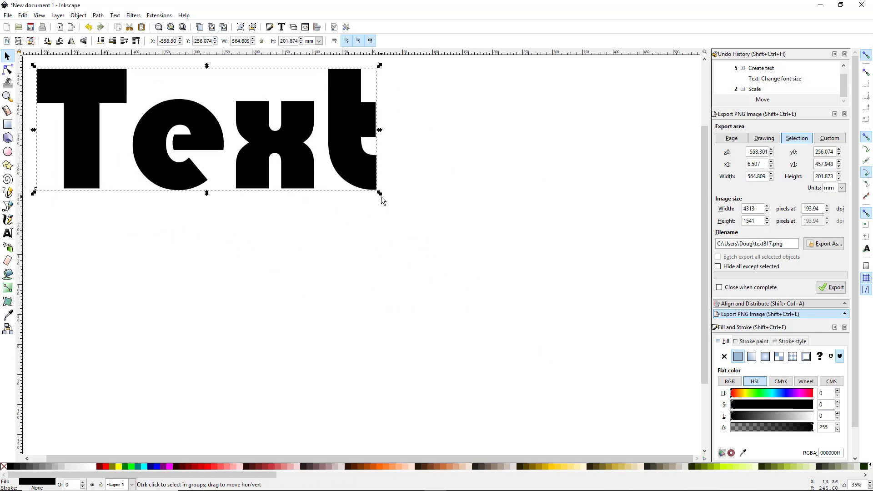
drag(380, 194, 676, 380)
Examine the edges of the enlarged letters closely, especially the curves of the "x", at high magnification
ctrl+scroll(439, 257, up, 3)
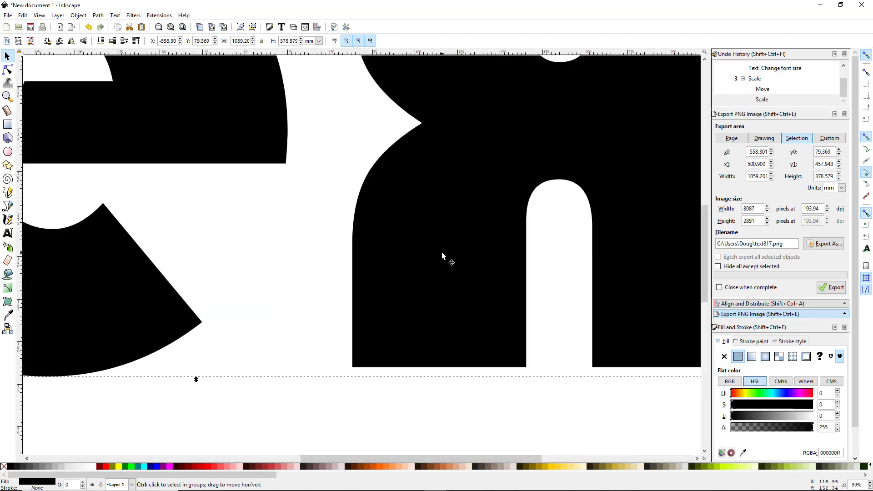
ctrl+scroll(442, 254, up, 2)
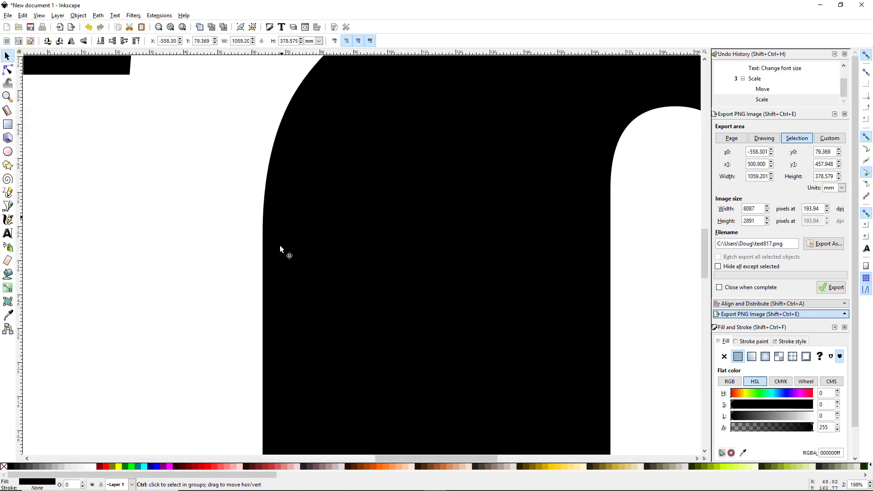
ctrl+scroll(290, 321, down, 3)
ctrl+scroll(337, 270, down, 4)
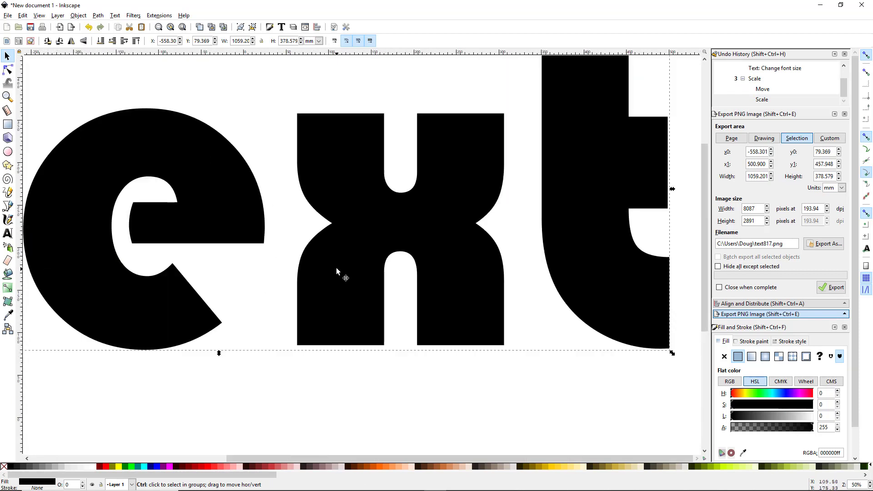
drag(335, 268, 396, 282)
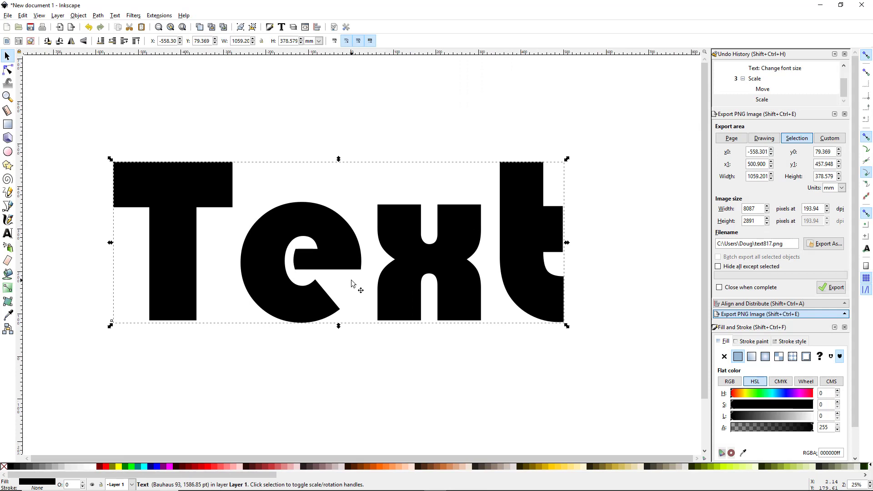
ctrl+scroll(399, 271, up, 6)
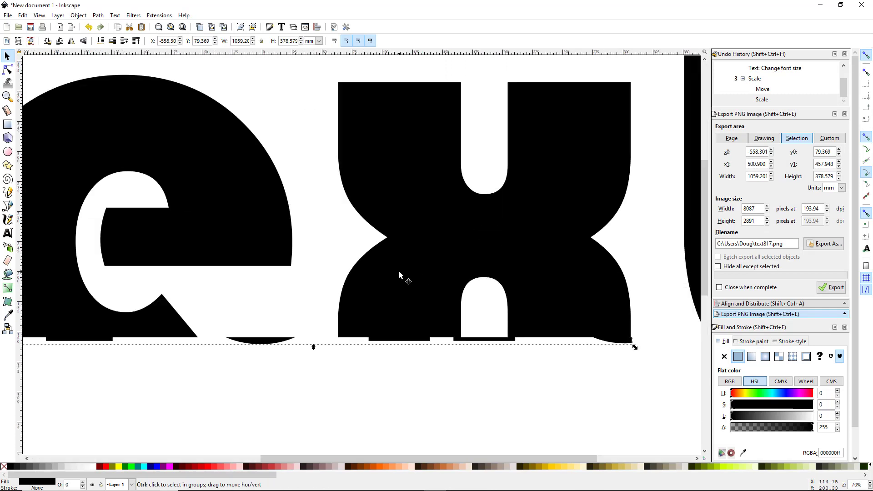
ctrl+scroll(366, 263, up, 3)
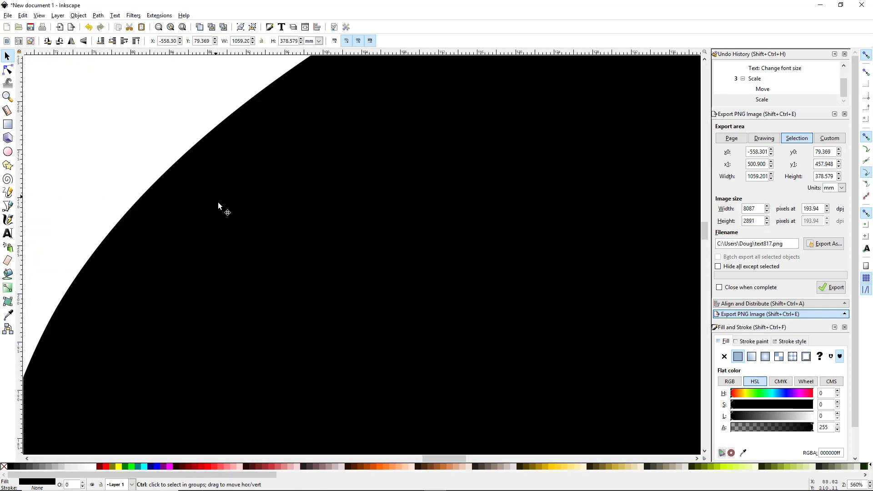
ctrl+scroll(273, 335, up, 1)
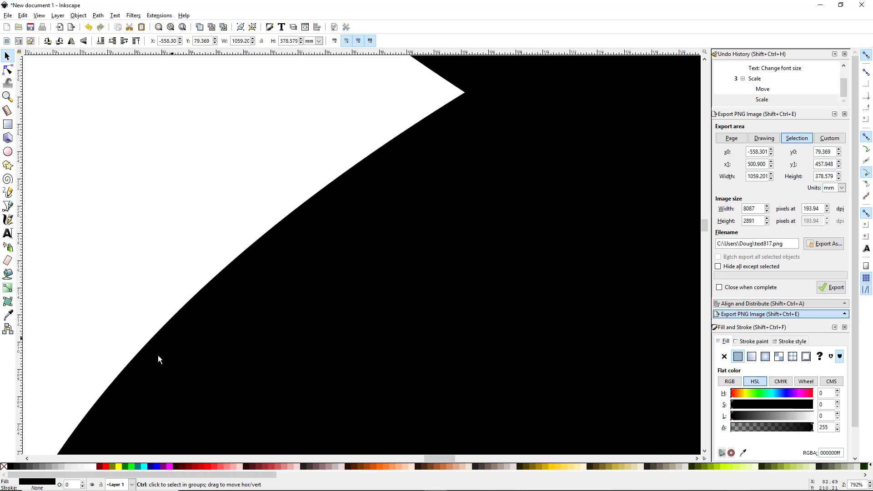
ctrl+scroll(418, 229, down, 11)
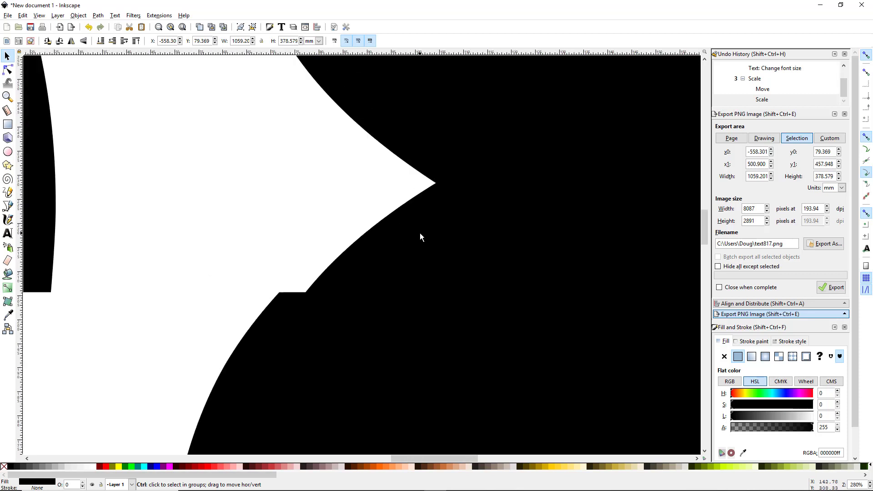
ctrl+scroll(418, 231, up, 1)
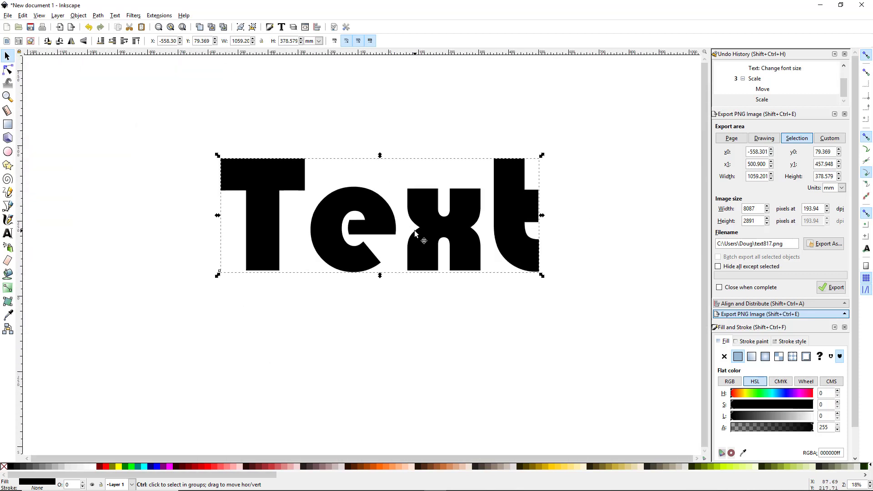
drag(417, 239, 405, 268)
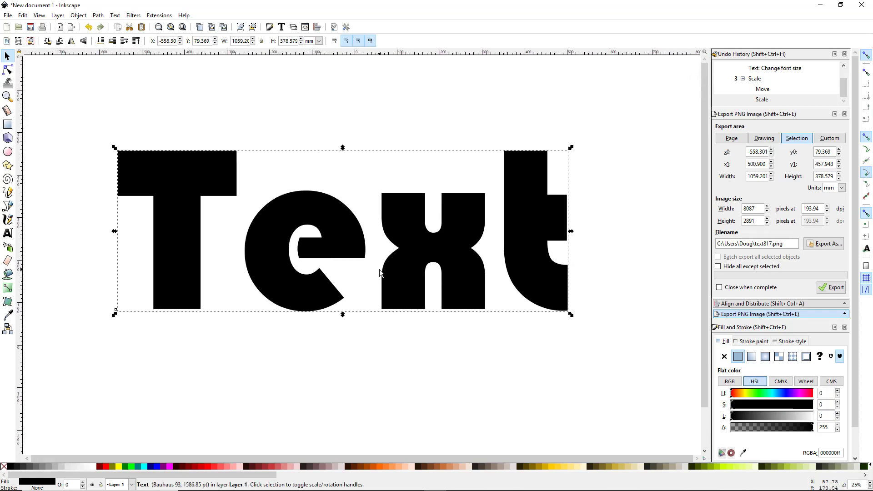
Reselect the whole text object and convert it from editable text to paths
click(350, 337)
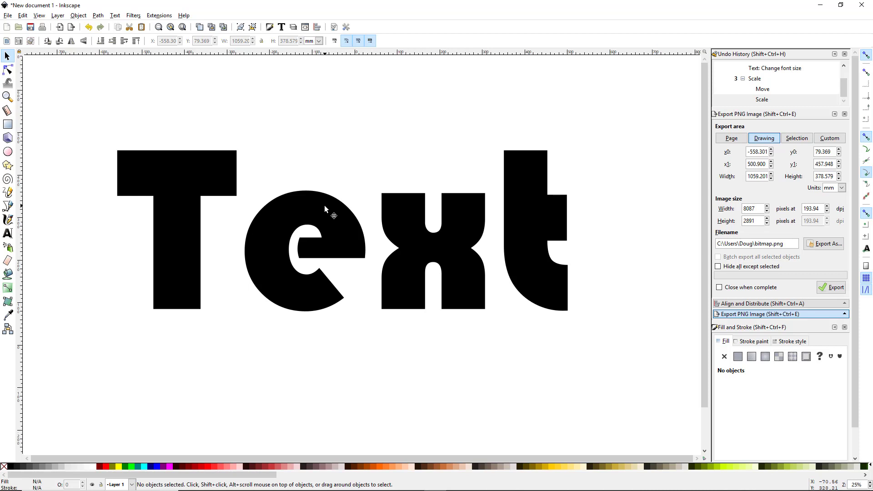
click(164, 183)
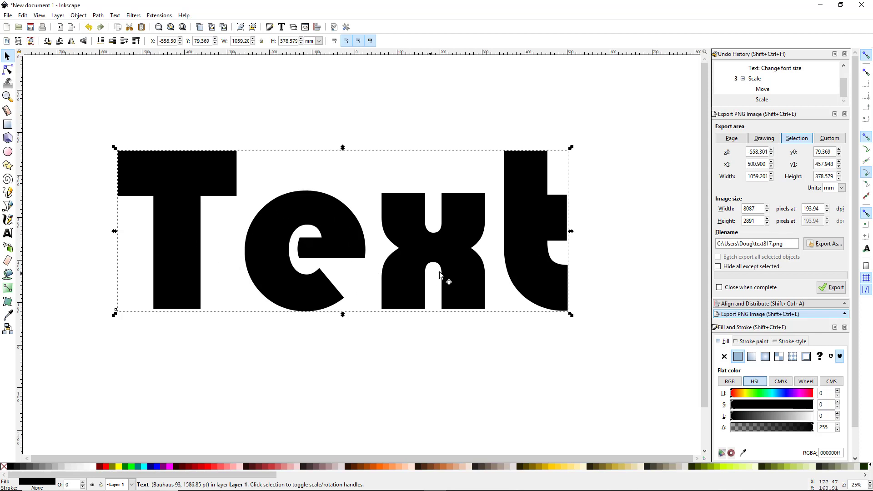
click(98, 16)
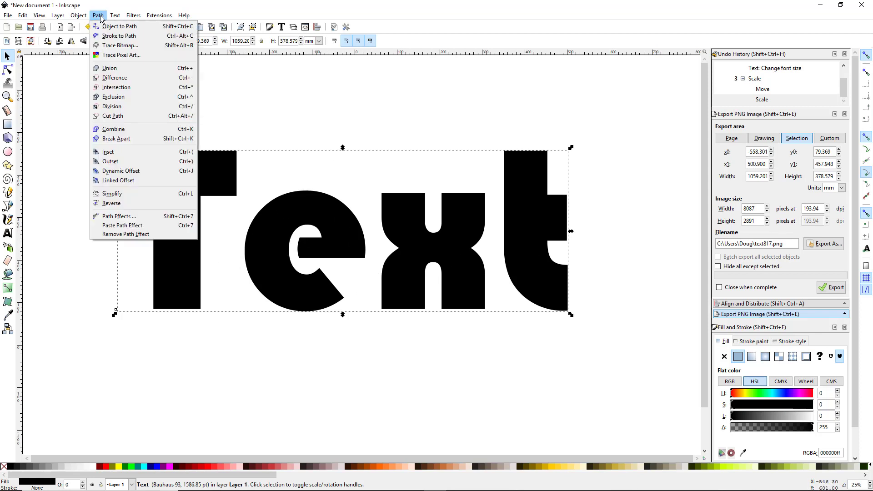
click(119, 27)
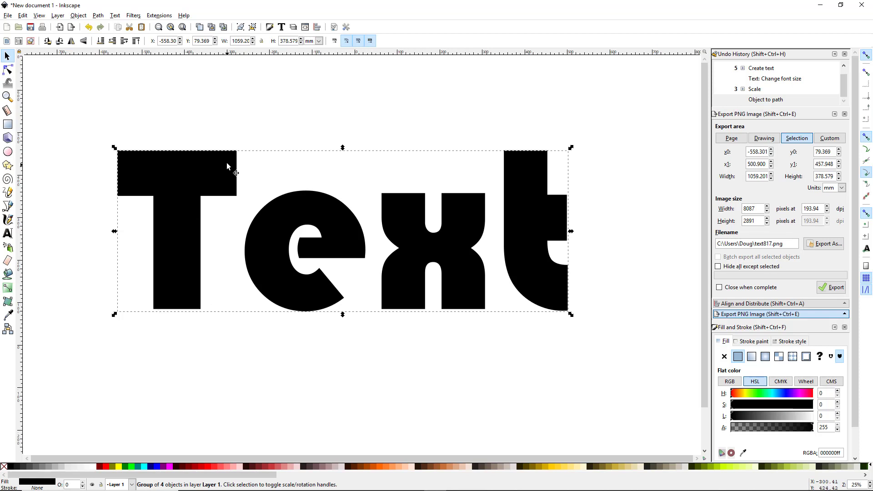
Ungroup the converted text into separate letter paths and clear the selection
click(78, 16)
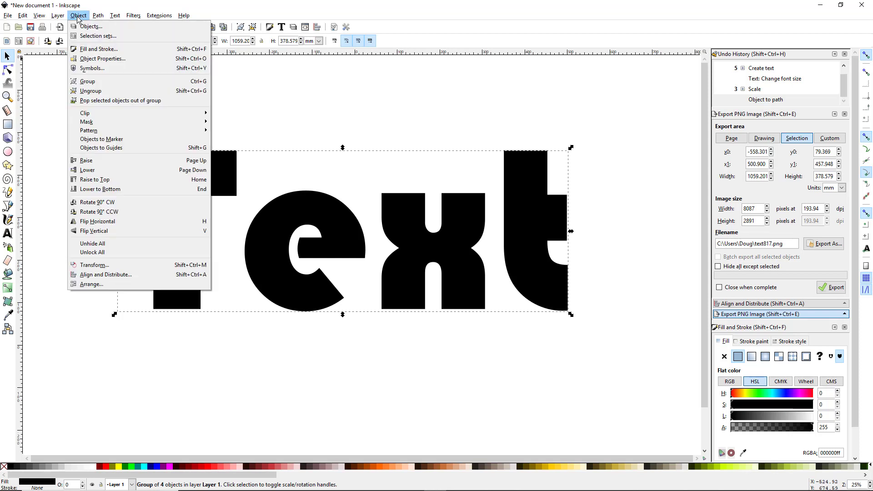
click(152, 91)
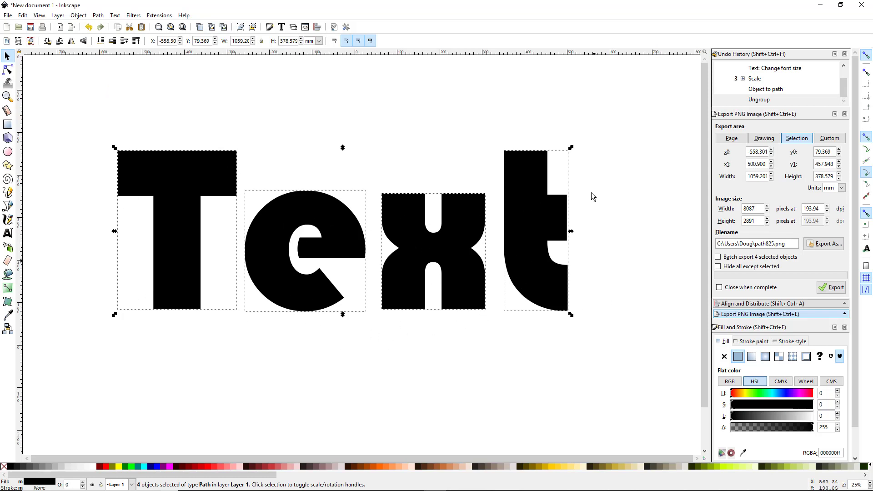
click(300, 360)
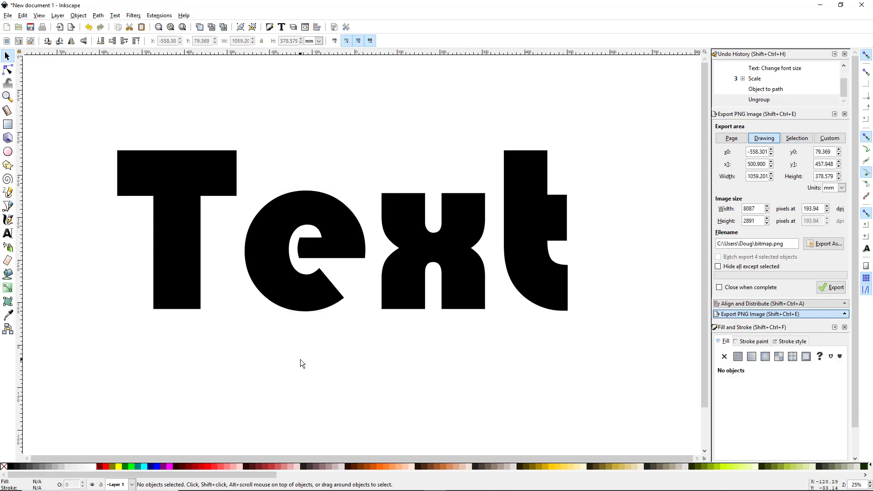
Select the letters T, e, x and t one after another to check that each is an independent object
click(180, 264)
click(270, 279)
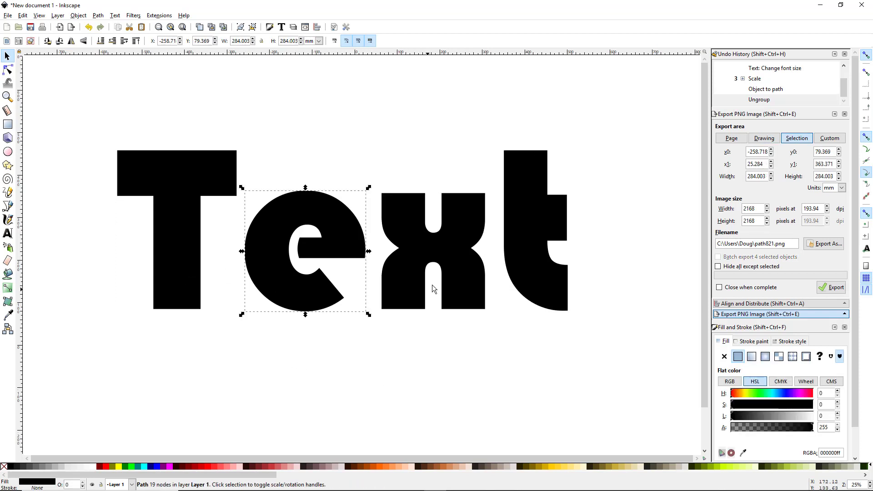
click(432, 285)
click(532, 256)
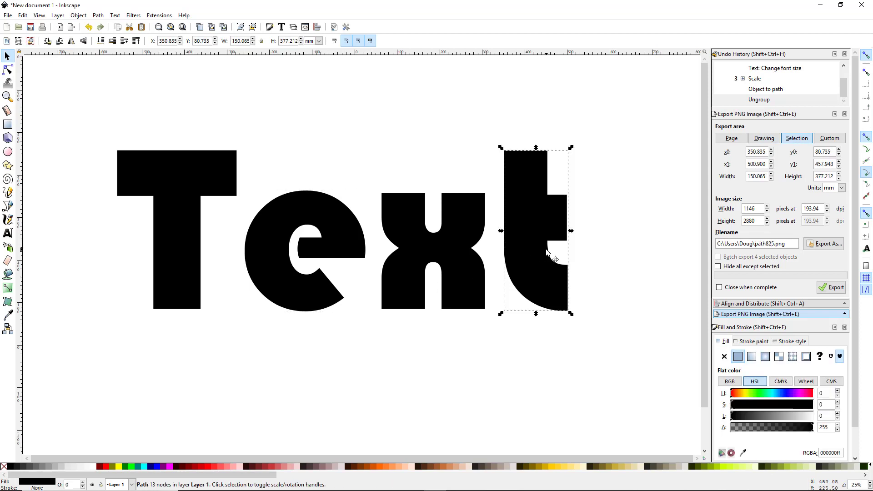
click(272, 379)
Move the T, x, t and e individually to scattered positions across the canvas
click(188, 262)
drag(194, 268, 121, 355)
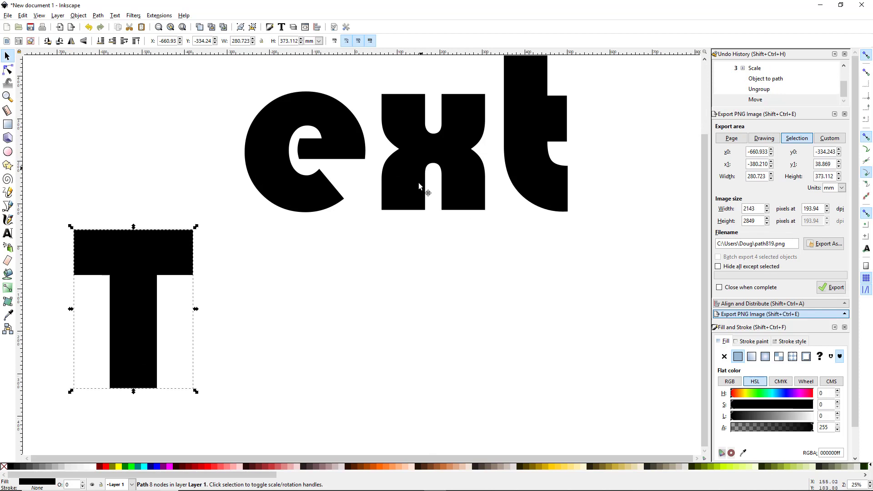
drag(418, 185, 356, 329)
drag(522, 167, 613, 206)
drag(306, 195, 158, 157)
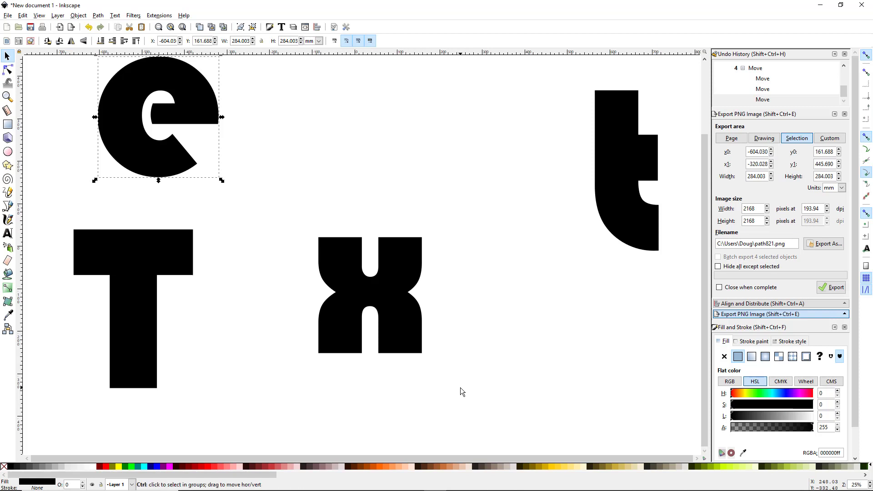
Undo the four individual letter moves
key(ctrl+z)
key(ctrl+shift+z)
key(ctrl+shift+z)
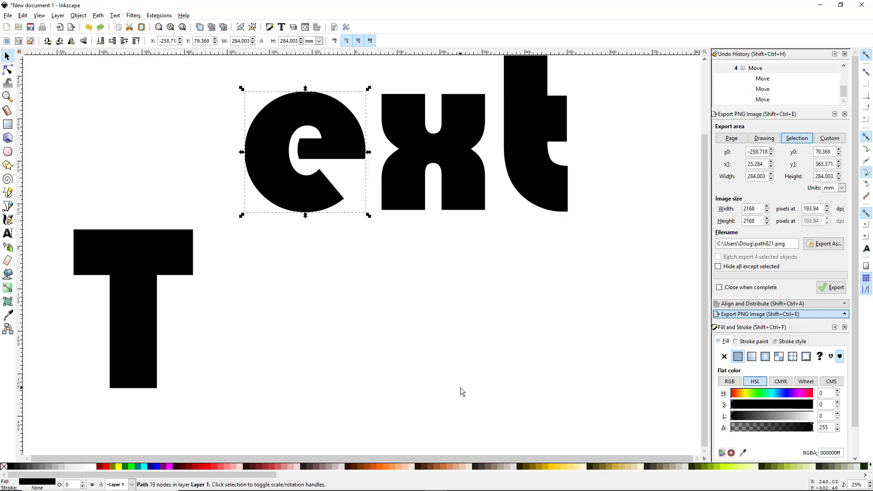
key(ctrl+z)
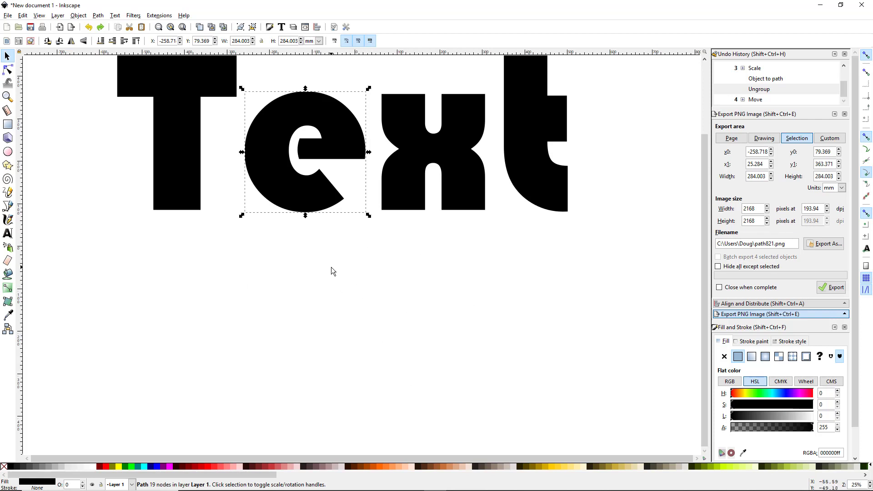
Clear the selection and display the path nodes of the letter e for node editing
drag(330, 269, 352, 378)
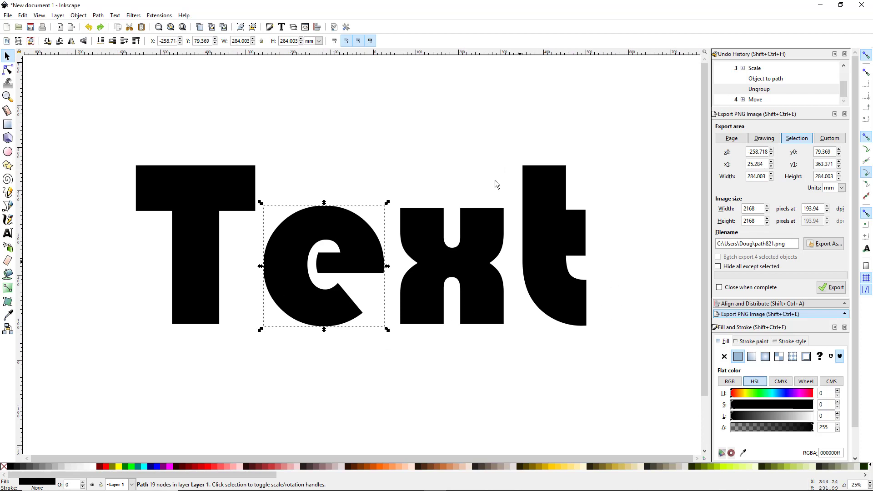
click(316, 370)
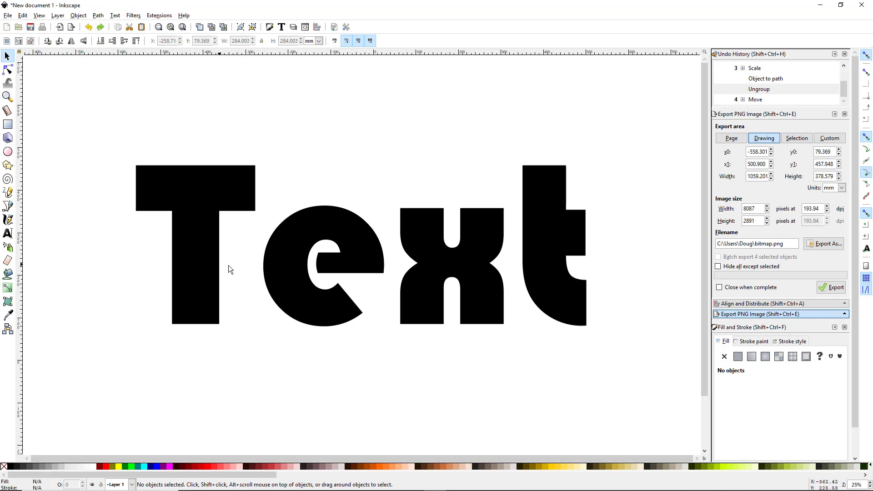
click(8, 70)
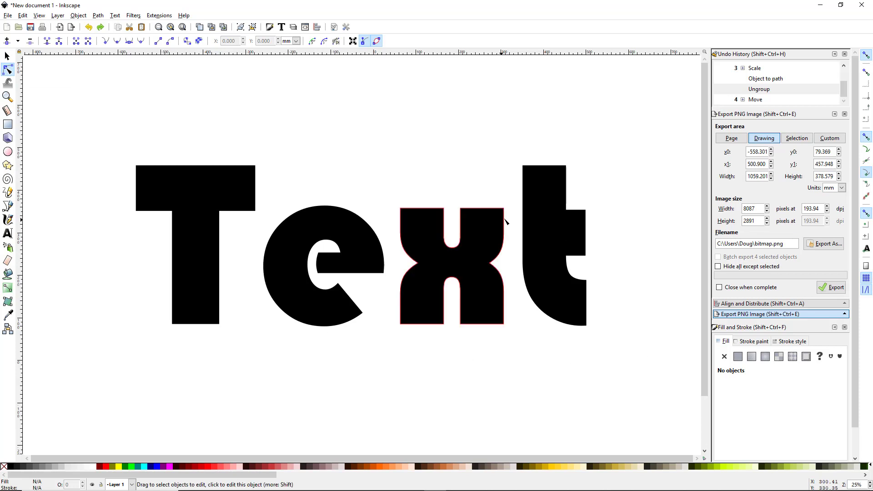
click(283, 271)
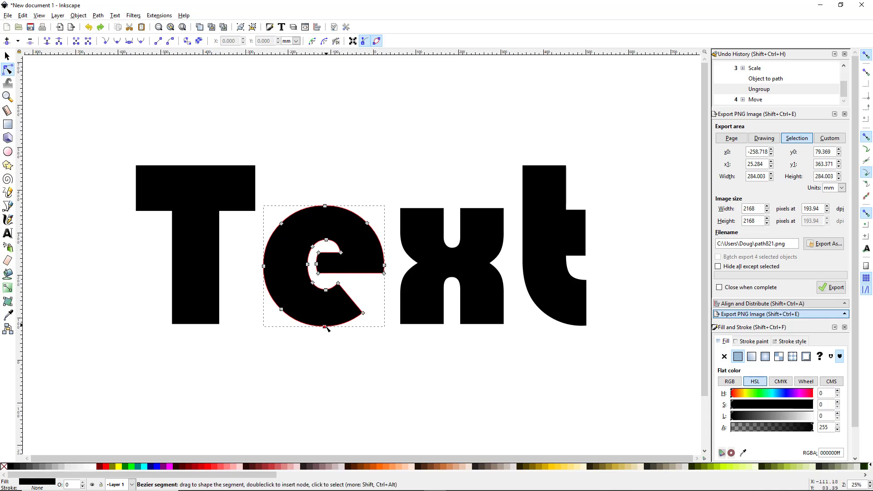
Pull the outer nodes along the lower, left and upper-left curve of the e far outward to distort its shape
drag(325, 336, 324, 407)
drag(278, 316, 227, 366)
click(264, 267)
drag(266, 268, 176, 255)
drag(282, 226, 258, 128)
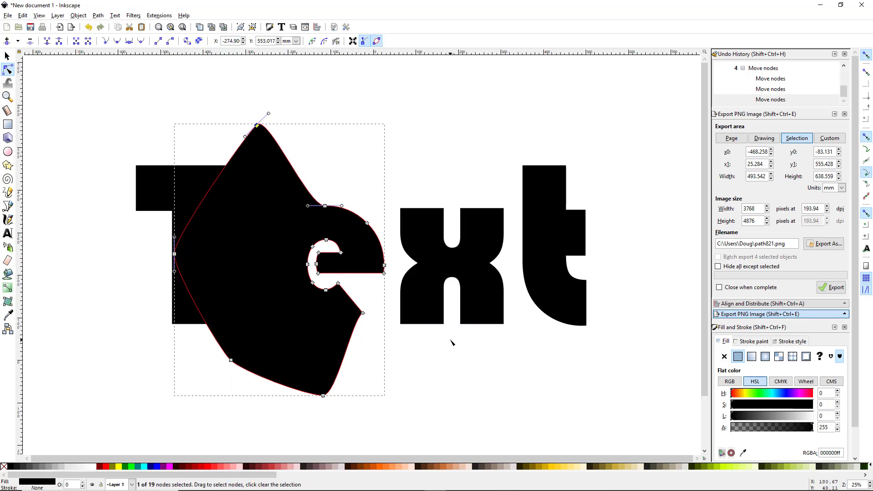
Undo the four outward node moves on the letter e
key(ctrl+z)
key(ctrl+z)
key(ctrl+z)
key(ctrl+z)
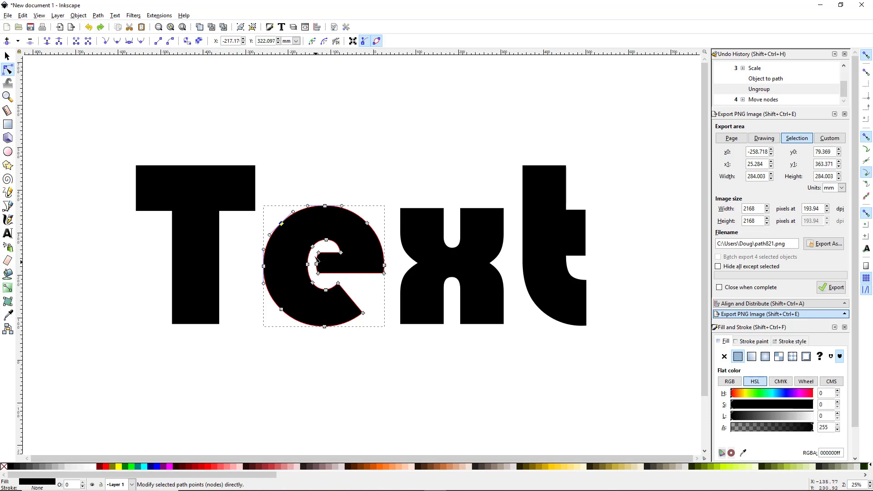
Move the three nodes at the left end of the e's crossbar left into the outer curve to close the gap
click(318, 274)
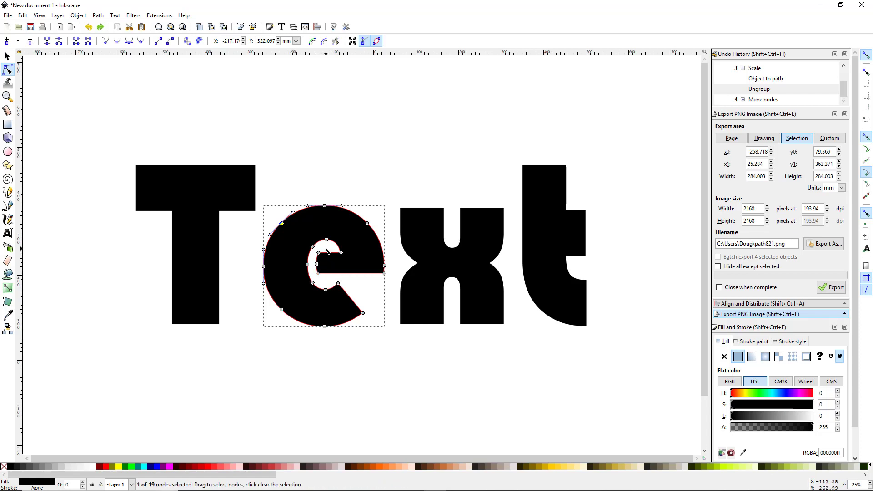
drag(326, 246, 313, 282)
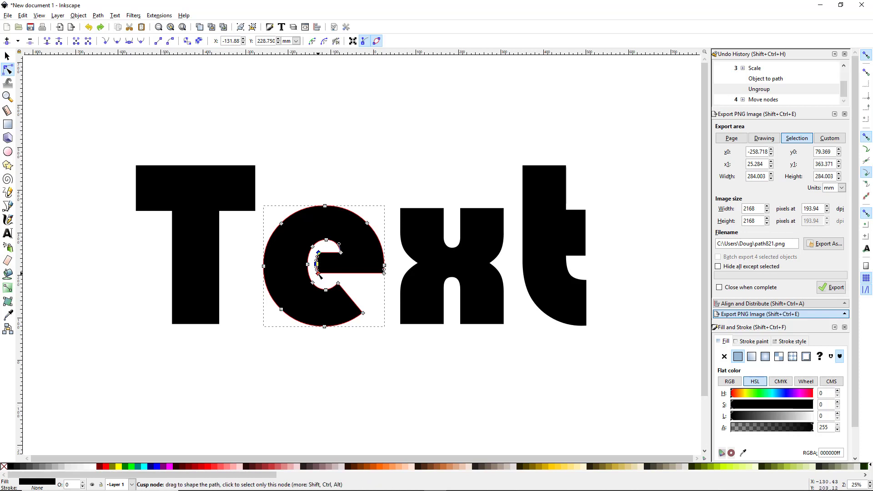
drag(318, 275, 287, 274)
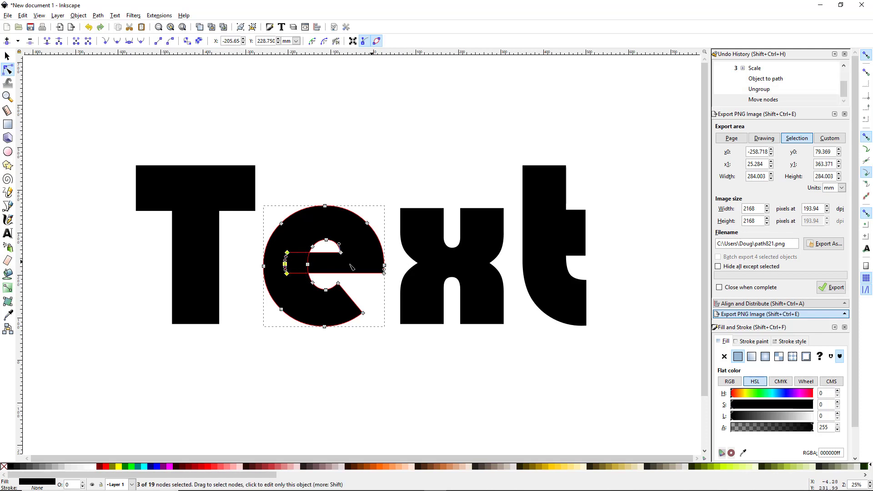
click(354, 354)
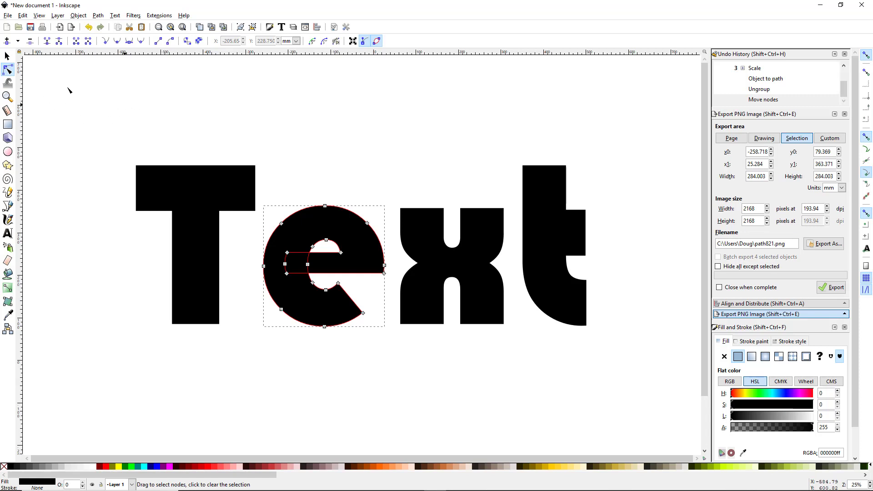
On the x, delete the curve nodes along its left edge and adjust the neighbouring handles to straighten both segments
click(7, 55)
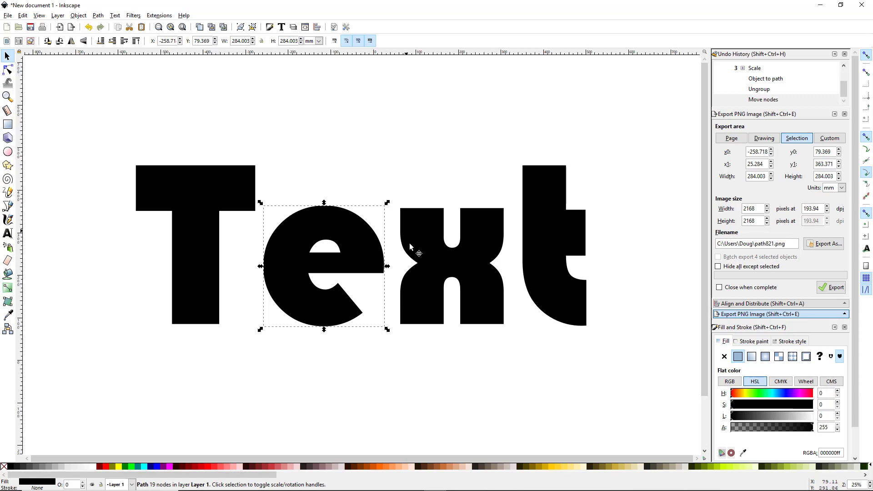
click(432, 295)
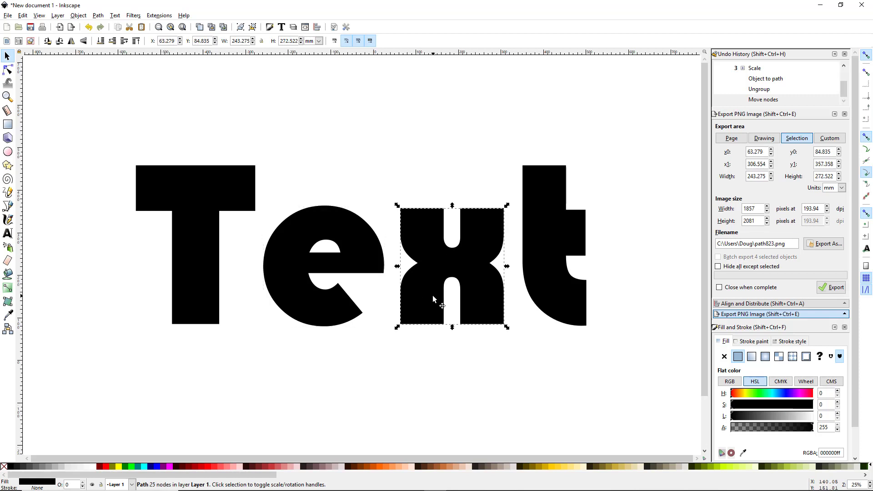
click(8, 70)
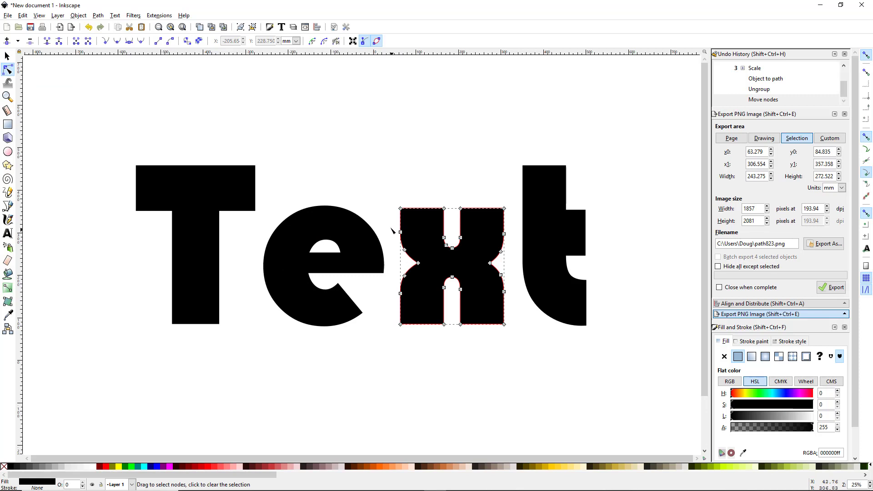
drag(392, 230, 427, 259)
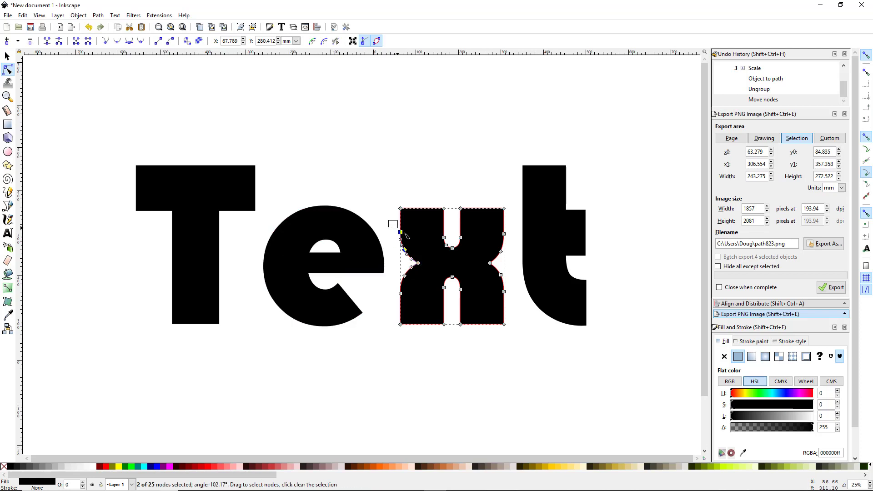
drag(389, 220, 420, 258)
key(Delete)
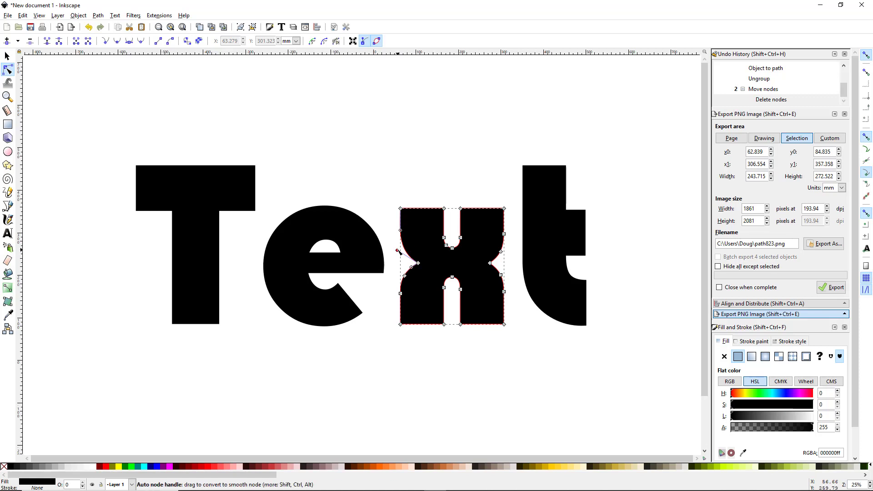
mouse_move(397, 250)
mouse_down()
mouse_move(411, 242)
mouse_move(406, 234)
mouse_move(410, 243)
mouse_up()
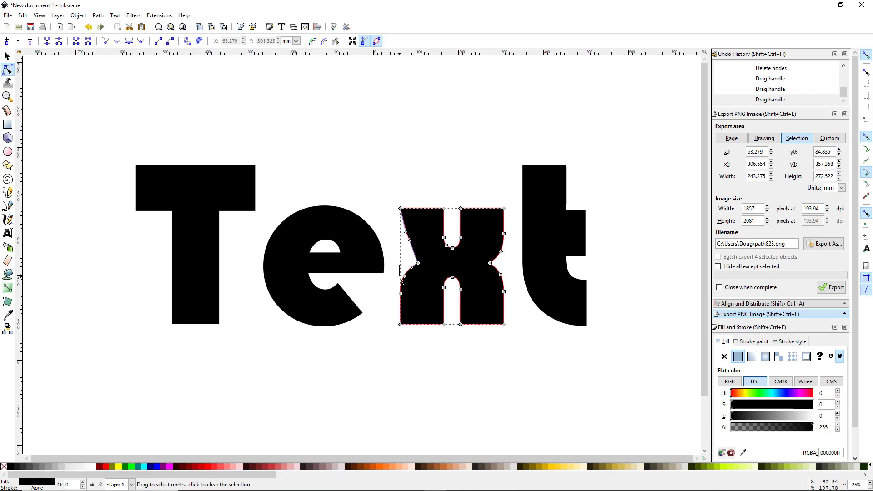
drag(403, 280, 416, 306)
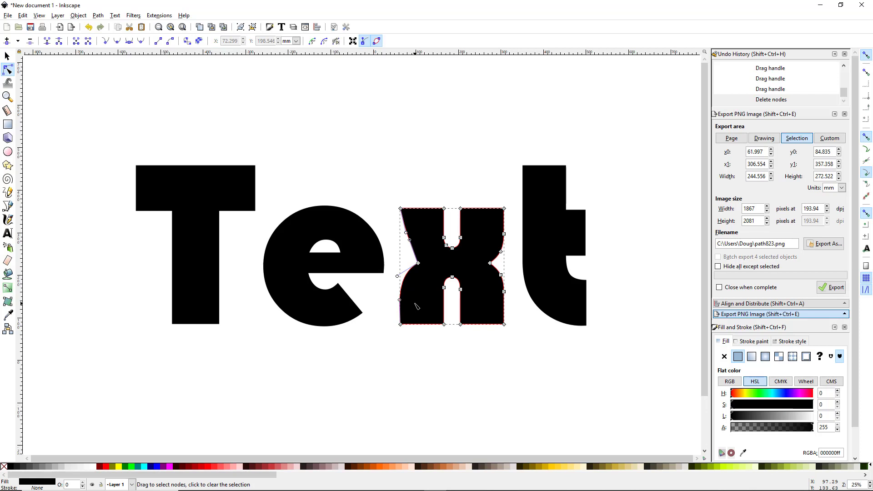
drag(398, 276, 407, 302)
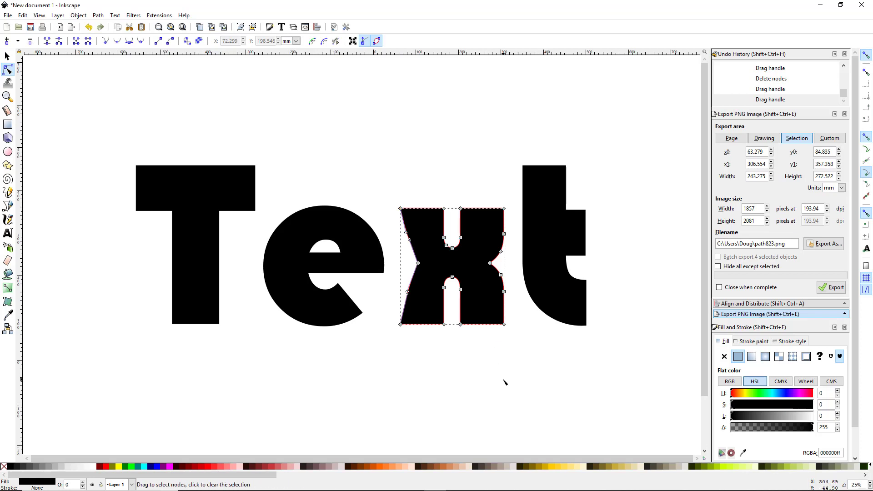
Undo the node deletions and handle adjustments on the letter x
key(ctrl+z)
key(ctrl+z)
key(ctrl+z)
key(ctrl+z)
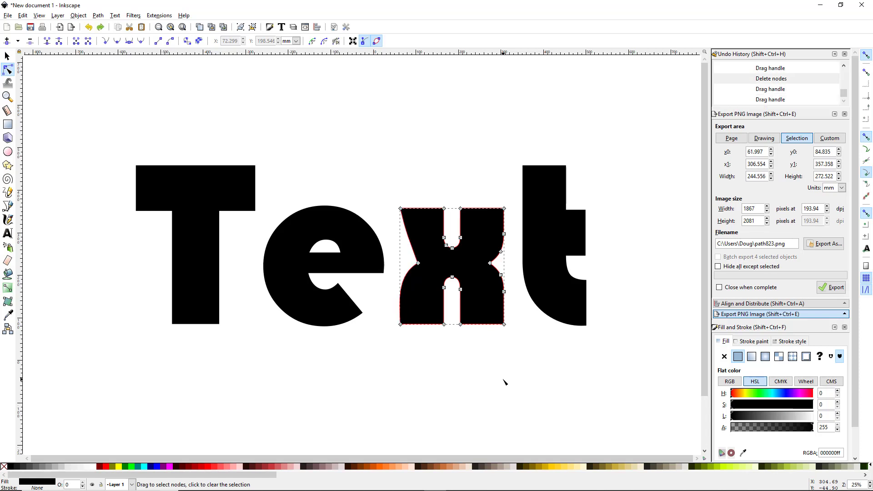
key(ctrl+z)
key(ctrl+z)
key(ctrl+z)
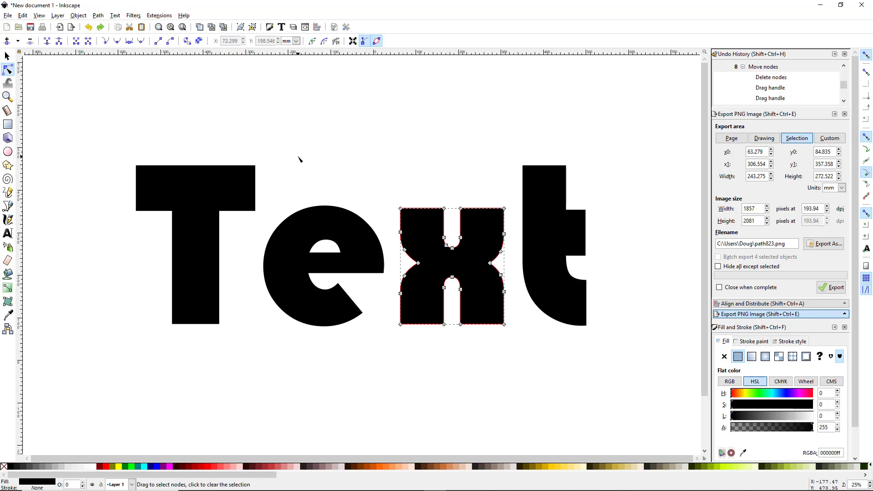
Move the final letter t horizontally about 34 mm left, closer to the x
key(s)
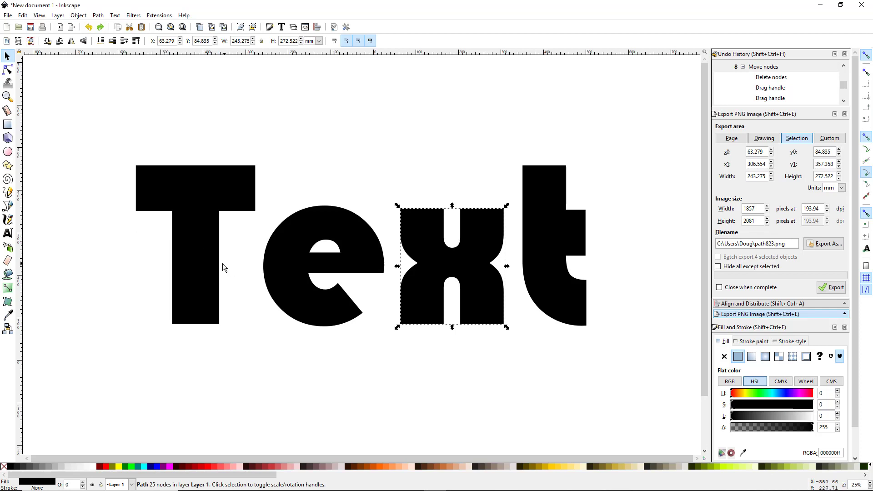
click(571, 293)
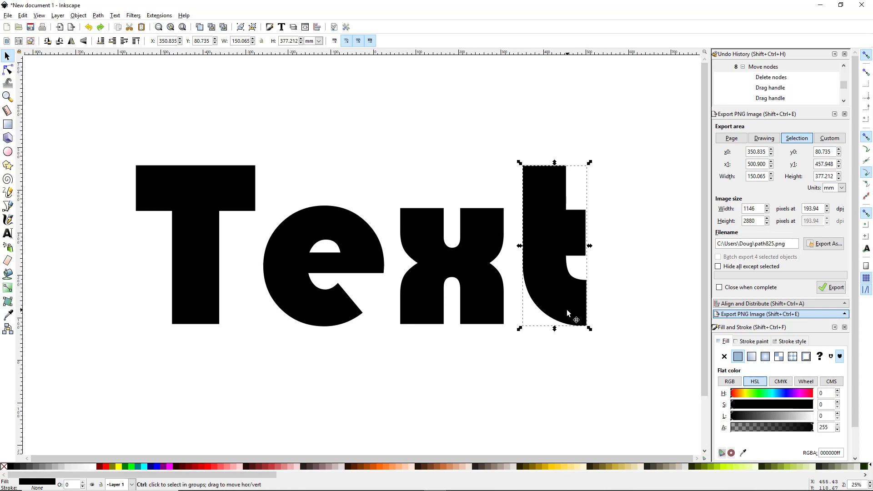
drag(567, 313, 550, 311)
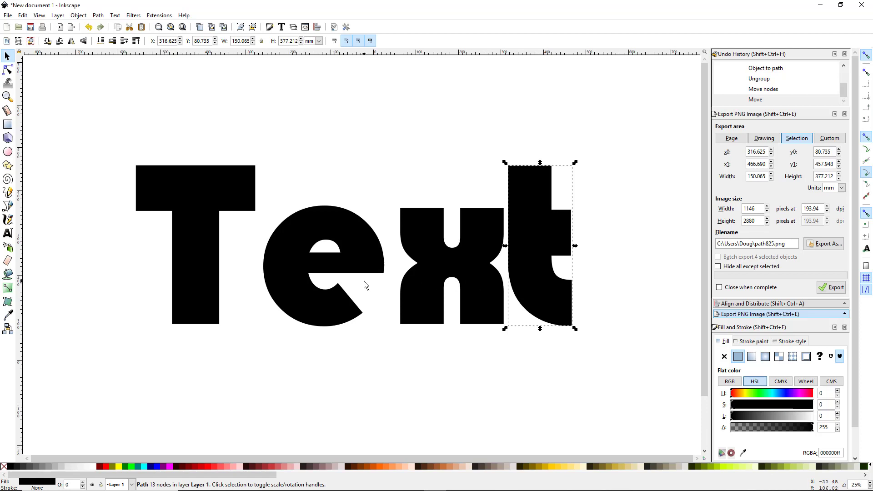
Select the x together with the t and move both horizontally about 36 mm left, up against the e
key(shift)
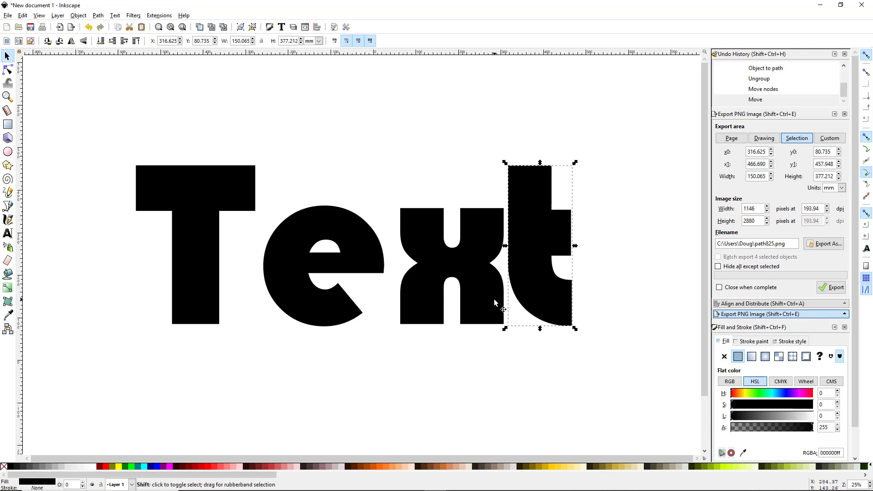
shift+click(495, 302)
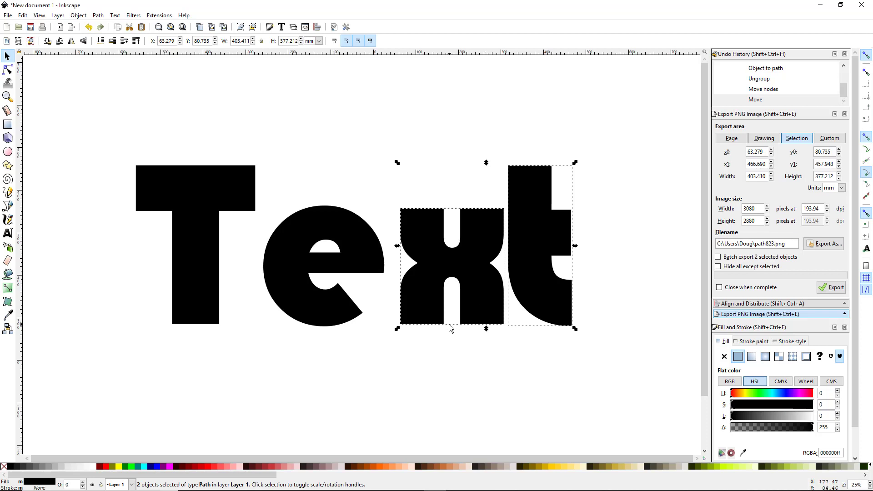
key(ctrl)
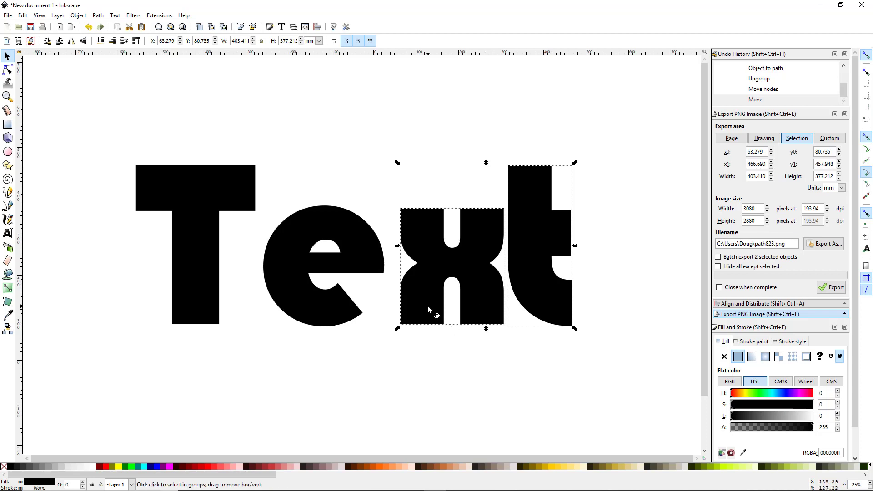
drag(428, 306, 411, 306)
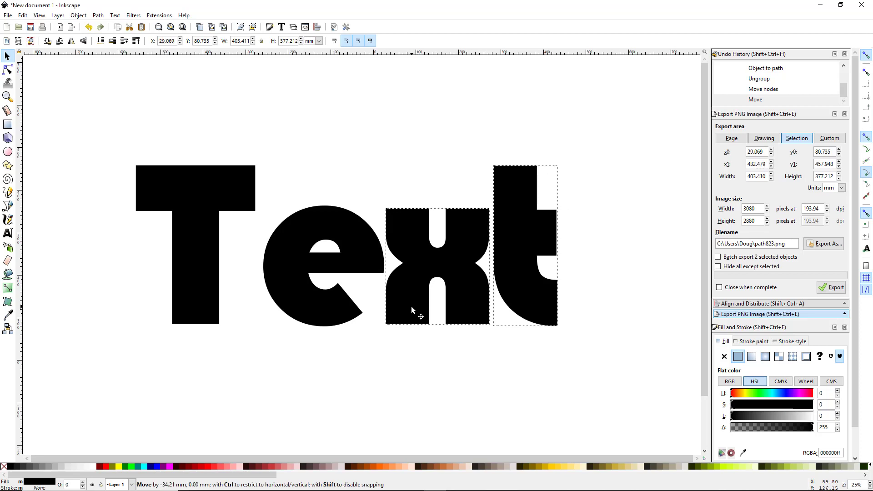
drag(411, 307, 410, 307)
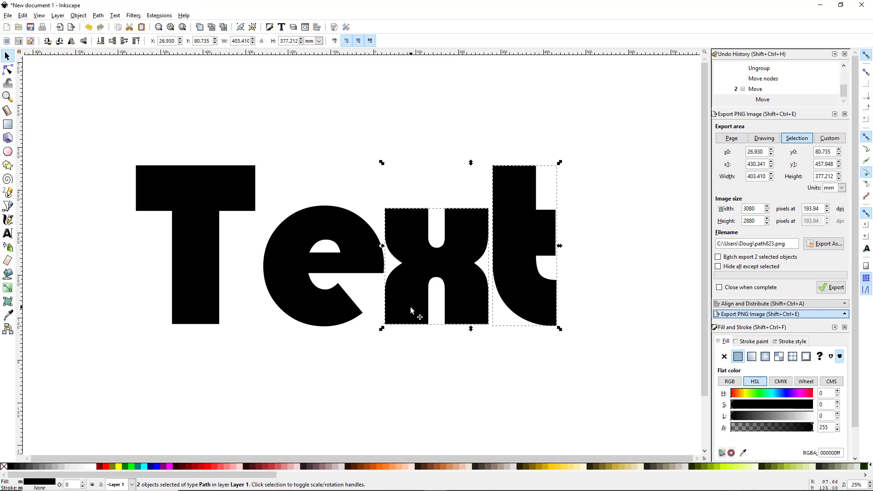
Add the e to the selection, move the three letters horizontally about 86 mm left under the T's arm, and deselect
shift+click(325, 309)
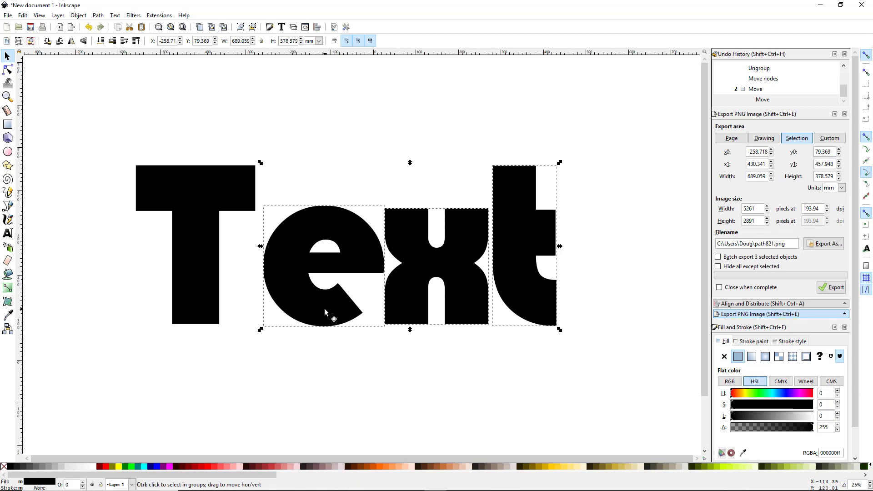
drag(325, 309, 286, 313)
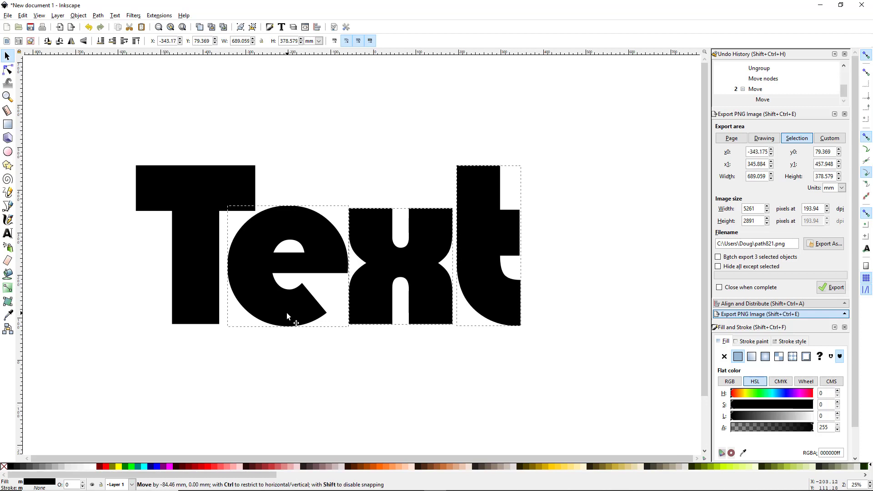
drag(287, 312, 285, 312)
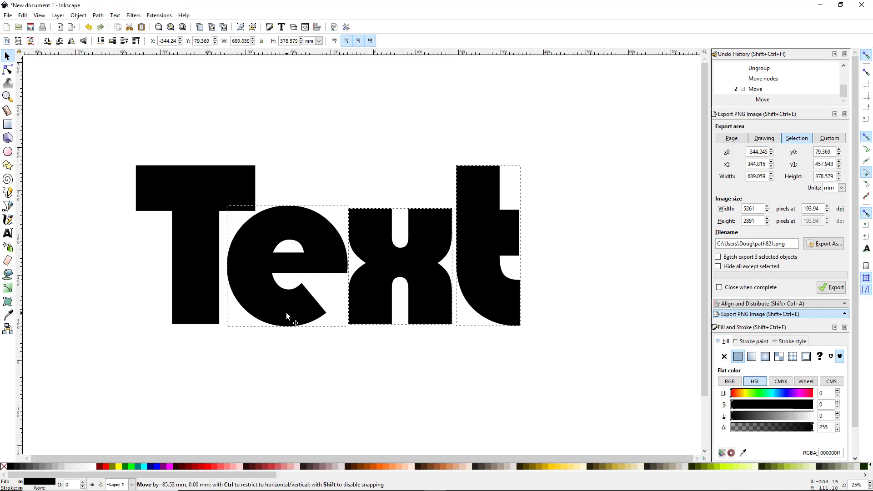
click(365, 378)
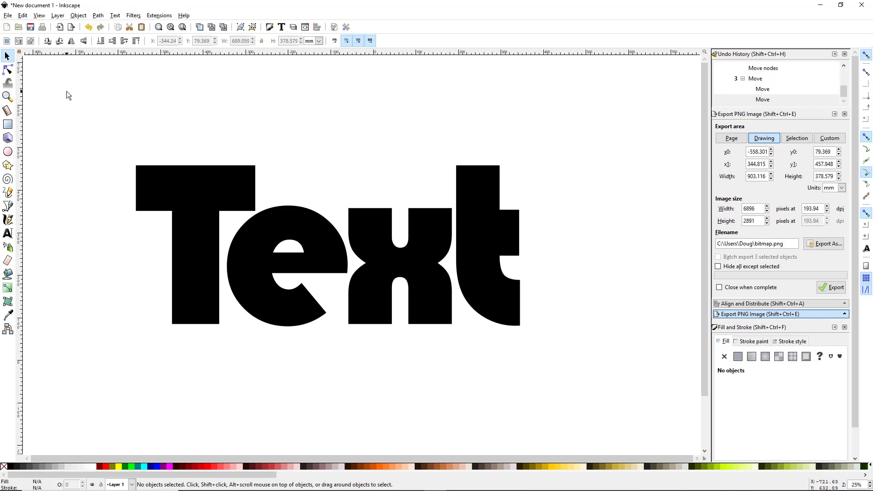
Combine all four letters into one path with Union and fill it with orange ff6600
drag(66, 92, 675, 411)
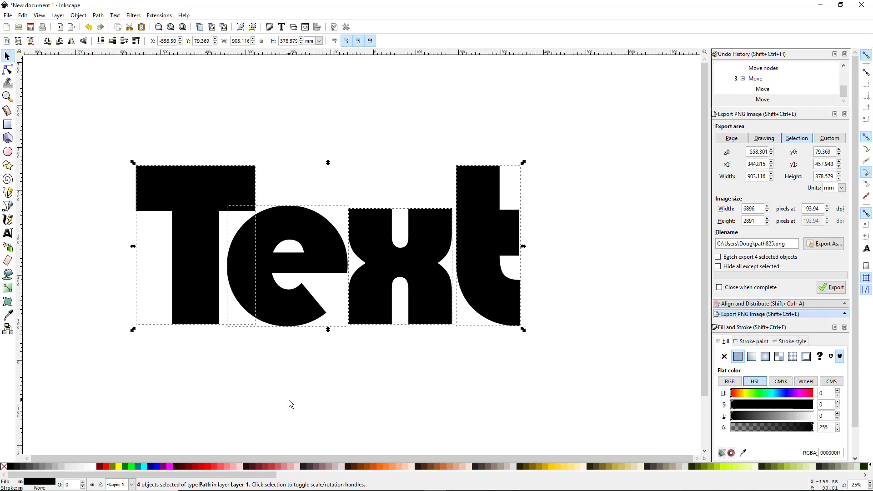
click(101, 15)
click(127, 69)
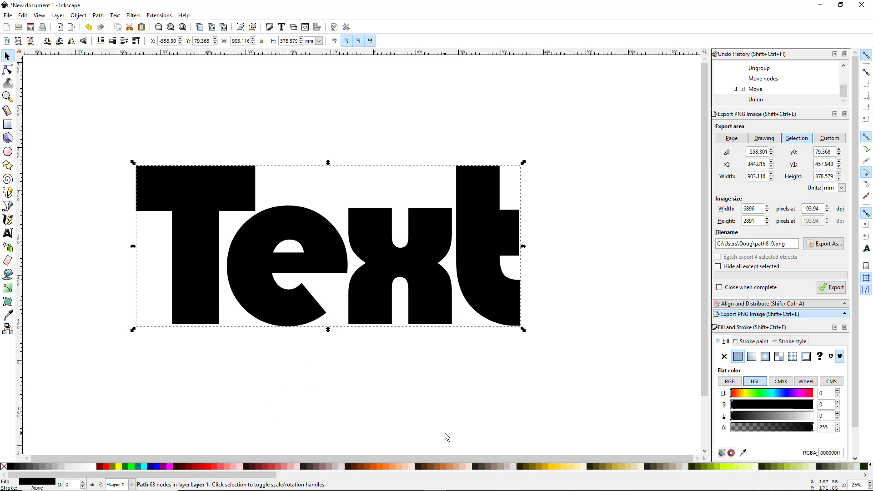
click(379, 466)
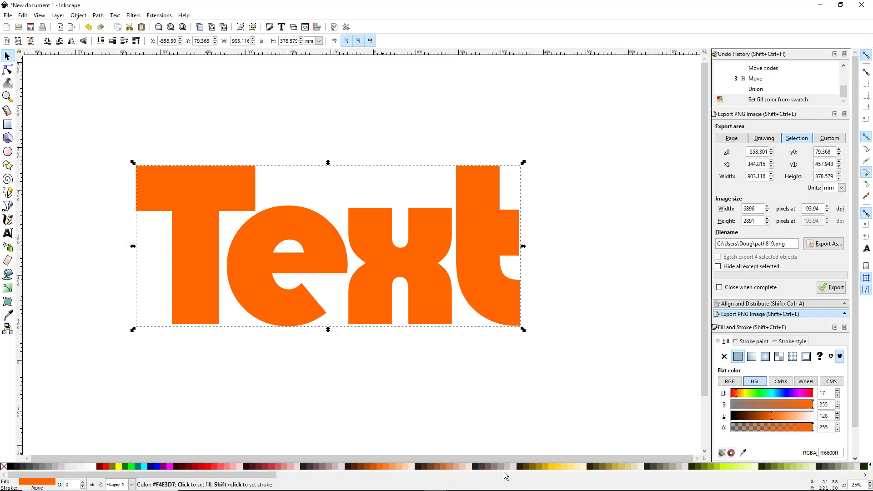
Recolour the combined letter path, trying yellow ffcc00 before red ff0000, and move it about 35 mm right and 15 mm down
click(549, 465)
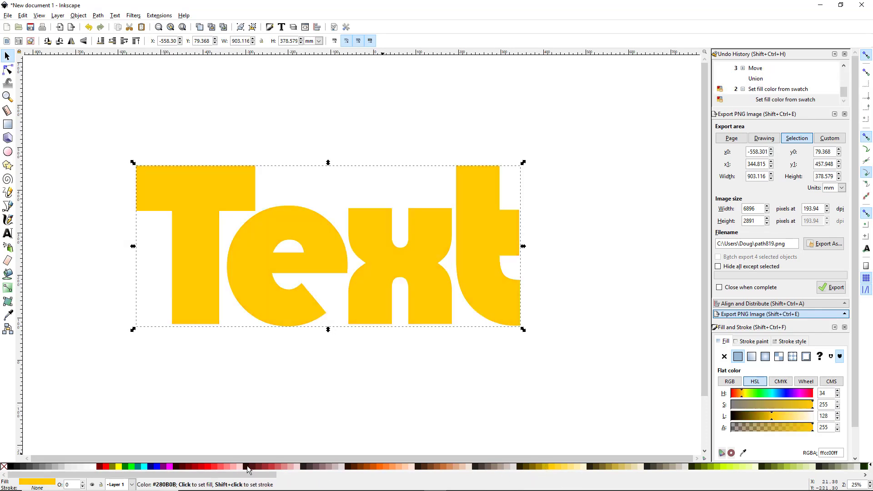
click(206, 467)
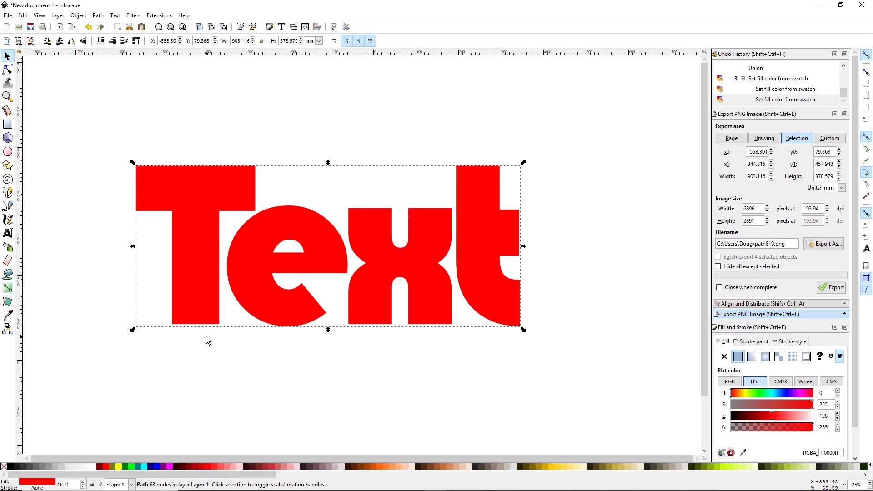
drag(359, 303, 378, 309)
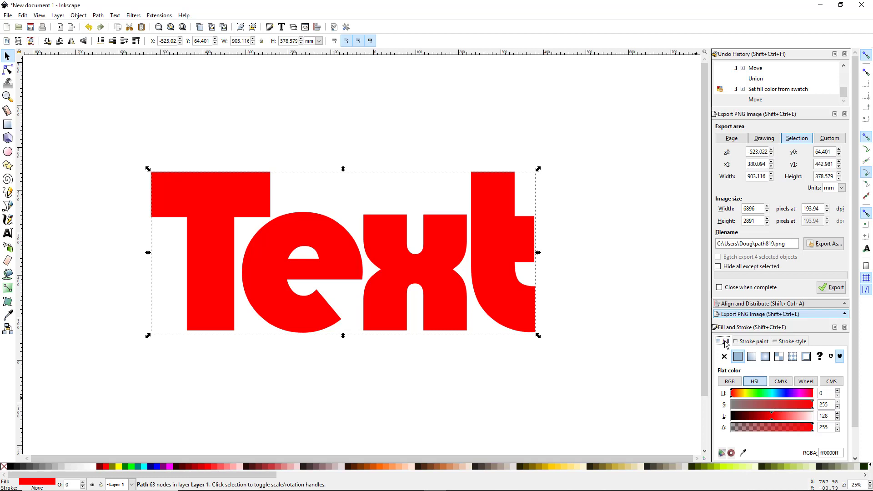
Apply a linear gradient to the text fill and orient it vertically, starting at the letters' top edge and ending at their bottom edge
click(751, 357)
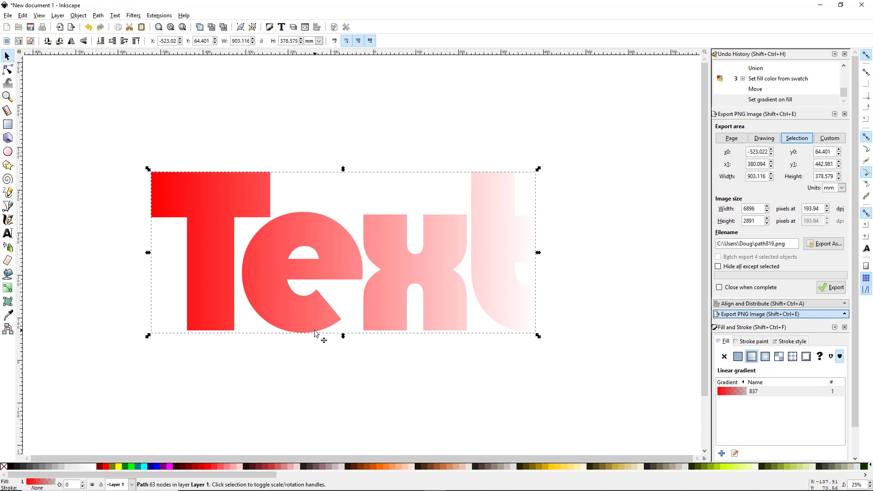
key(g)
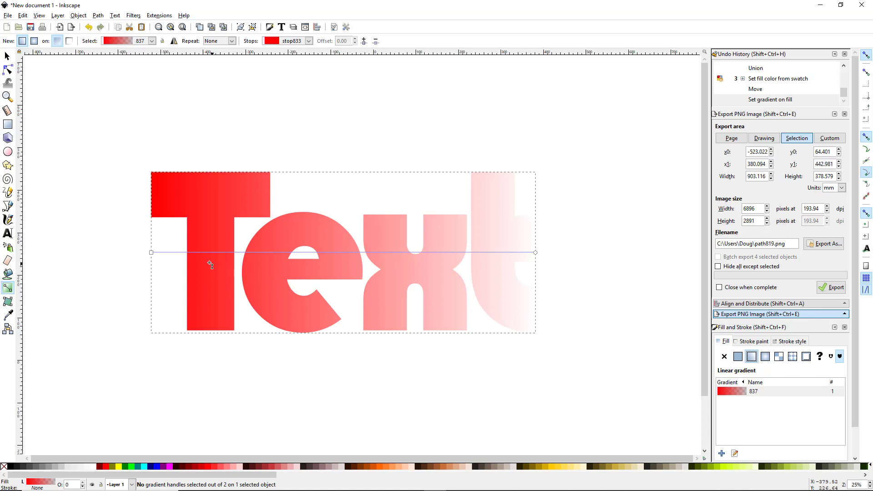
click(152, 253)
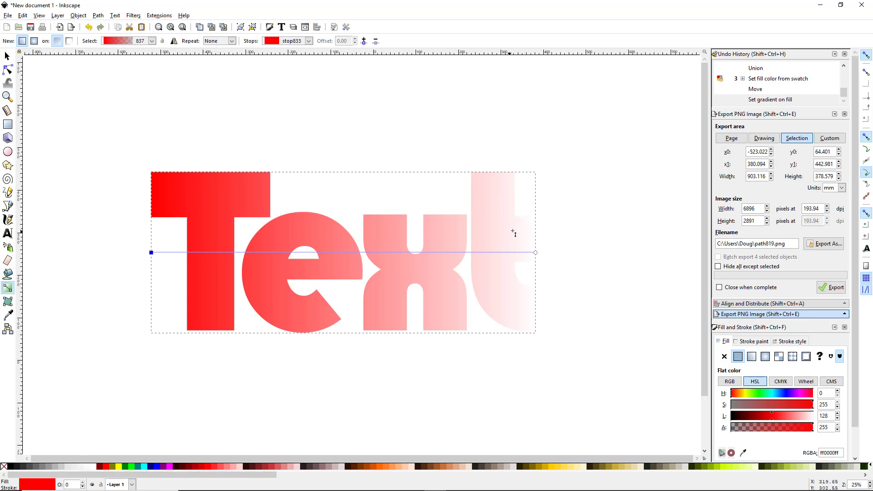
click(536, 253)
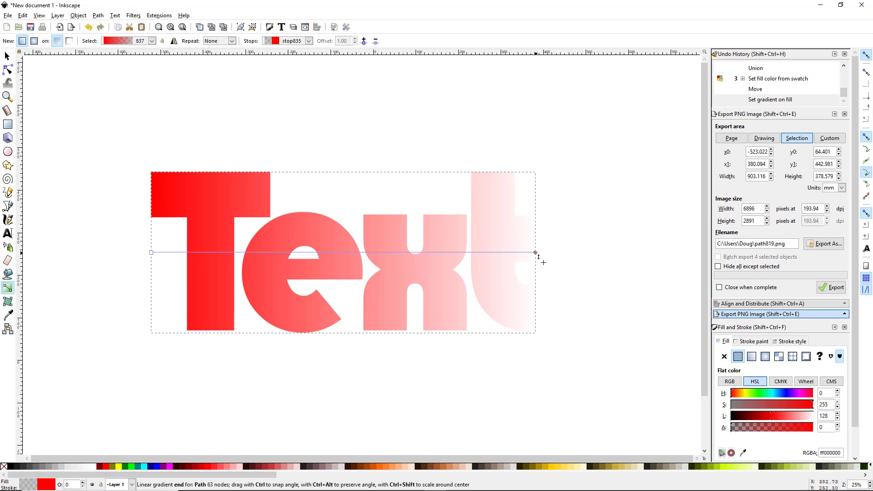
drag(535, 252, 352, 335)
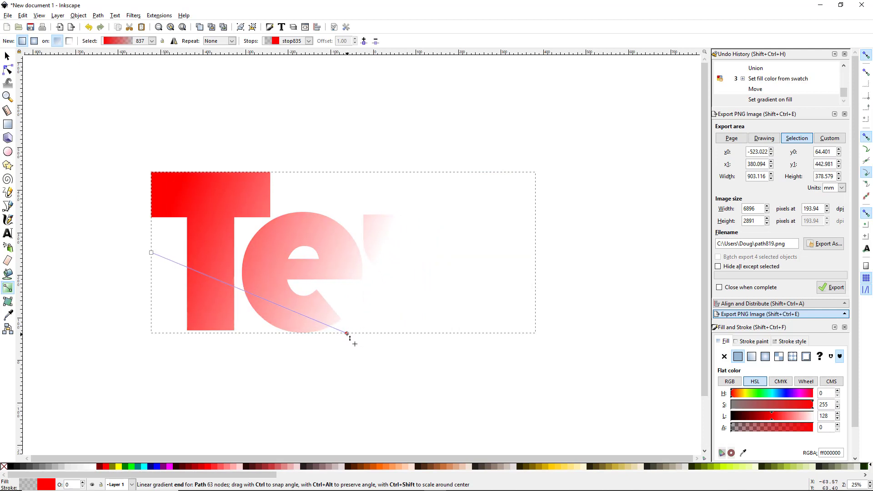
click(347, 334)
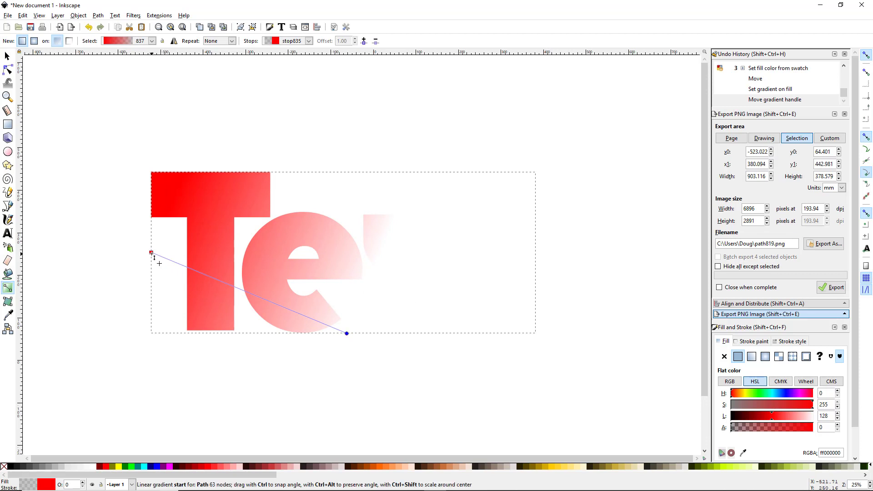
drag(152, 254, 347, 174)
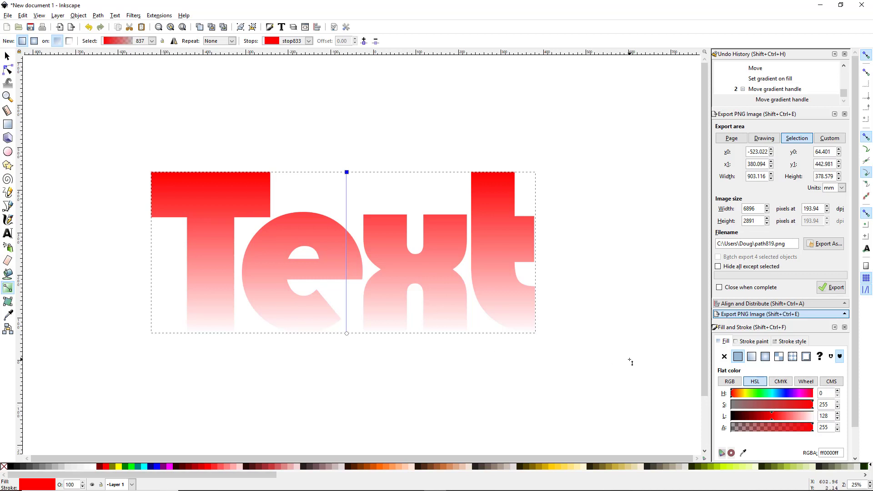
Make the fill gradient's bottom stop fully opaque, darken it to dark red 4a0000 with lightness 37, and deselect the text
click(347, 334)
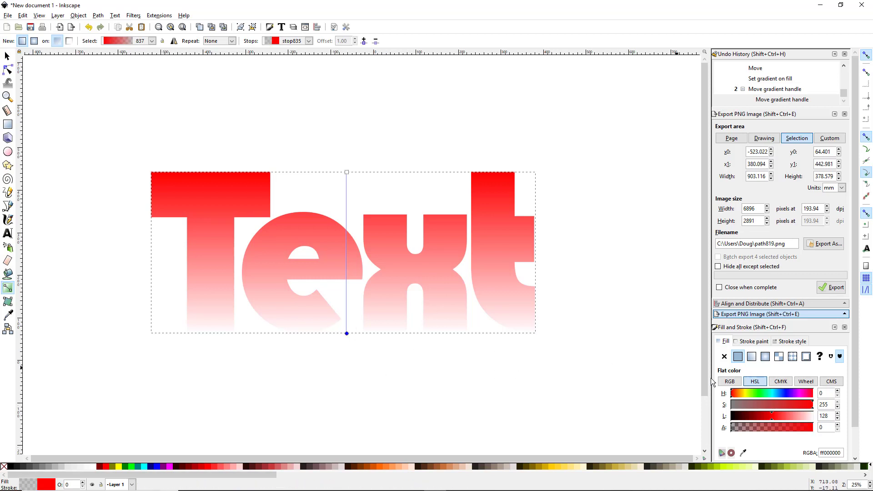
scroll(800, 366, down, 1)
double_click(820, 360)
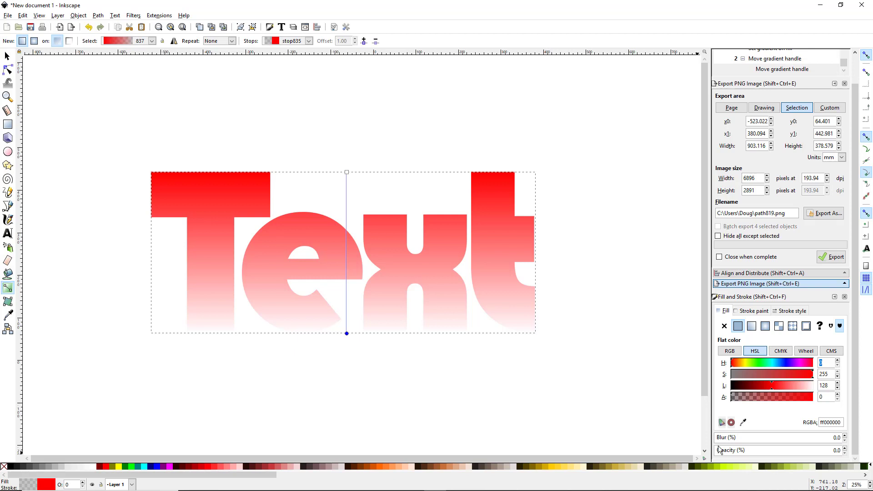
drag(719, 450, 857, 452)
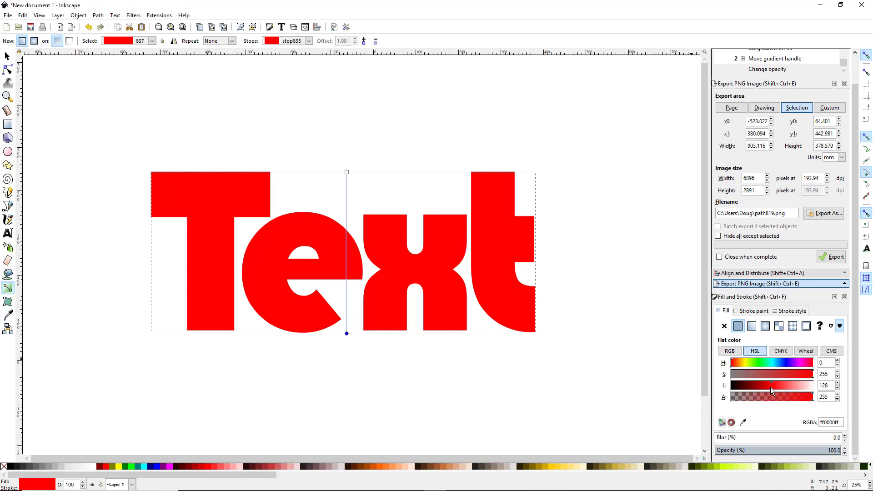
drag(771, 388, 743, 388)
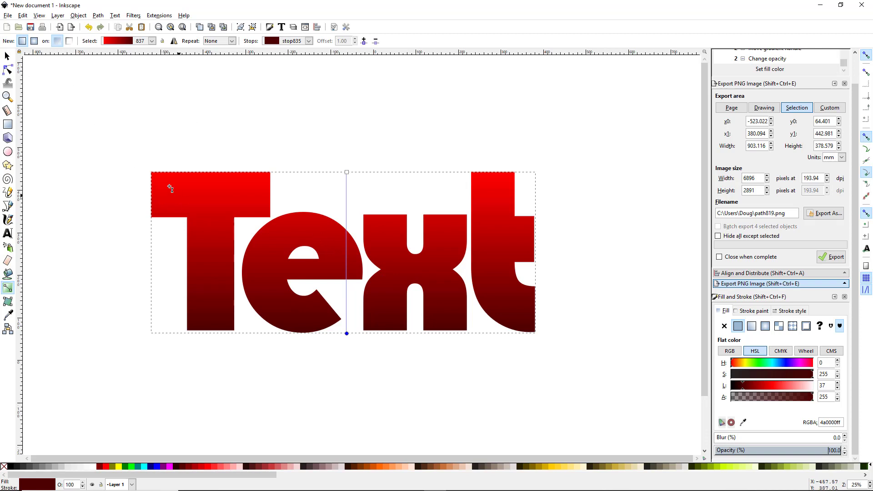
click(7, 56)
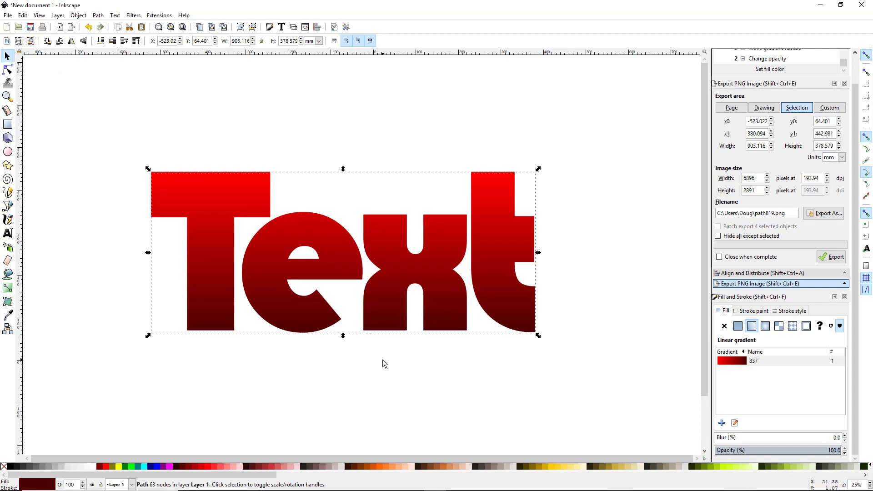
click(368, 386)
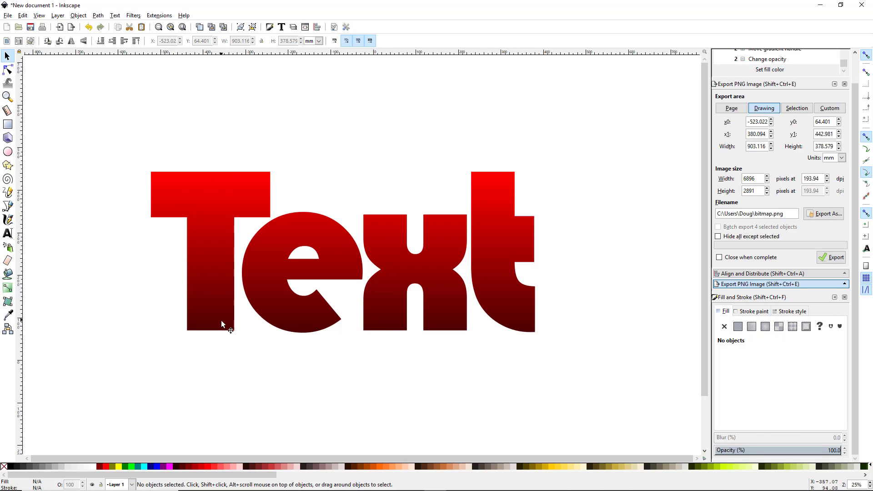
Add a black outline to the text path and inspect it up close
click(209, 320)
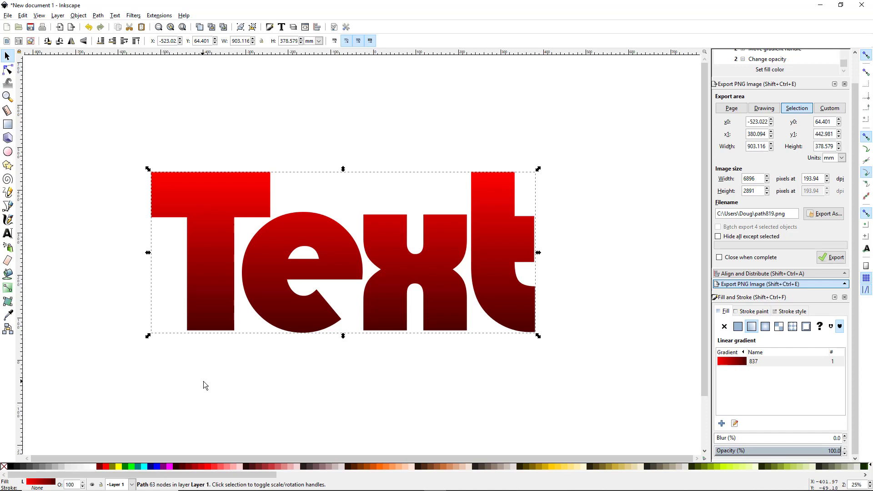
shift+click(10, 468)
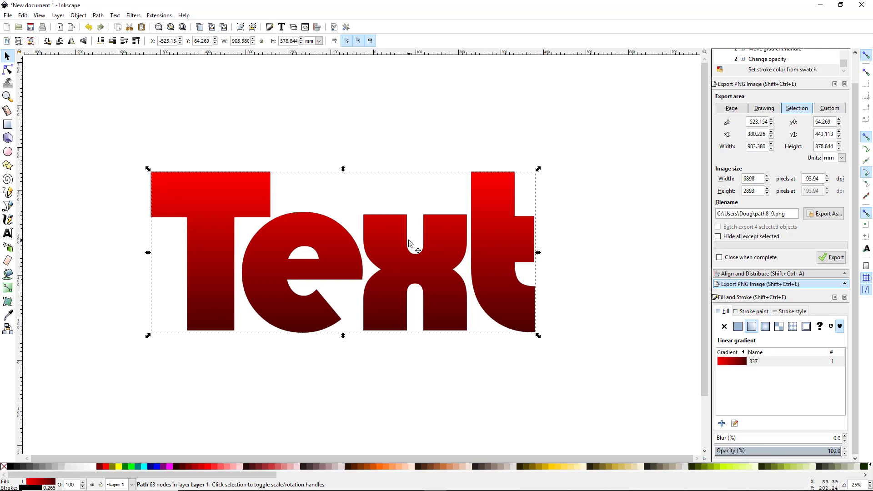
scroll(440, 220, up, 7)
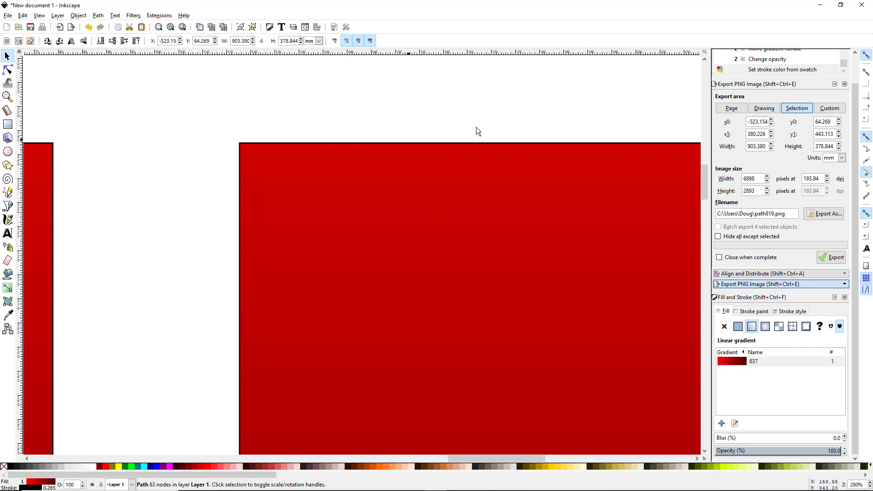
scroll(433, 216, down, 6)
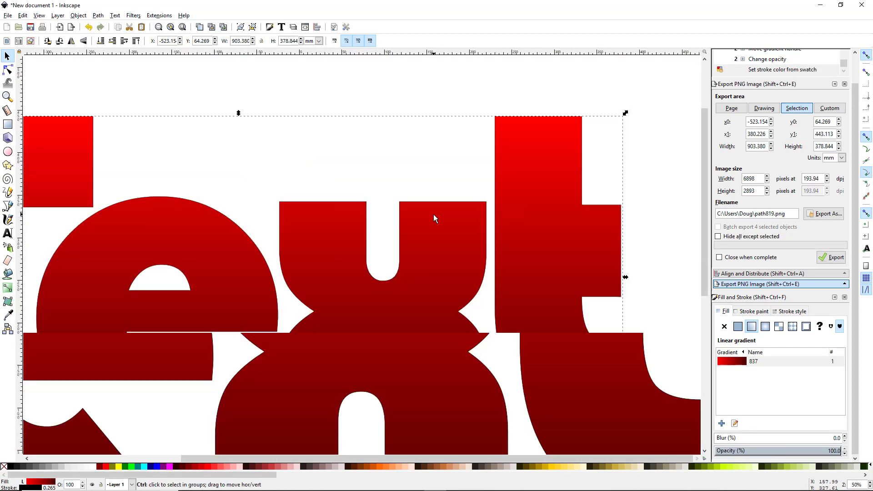
scroll(434, 218, down, 1)
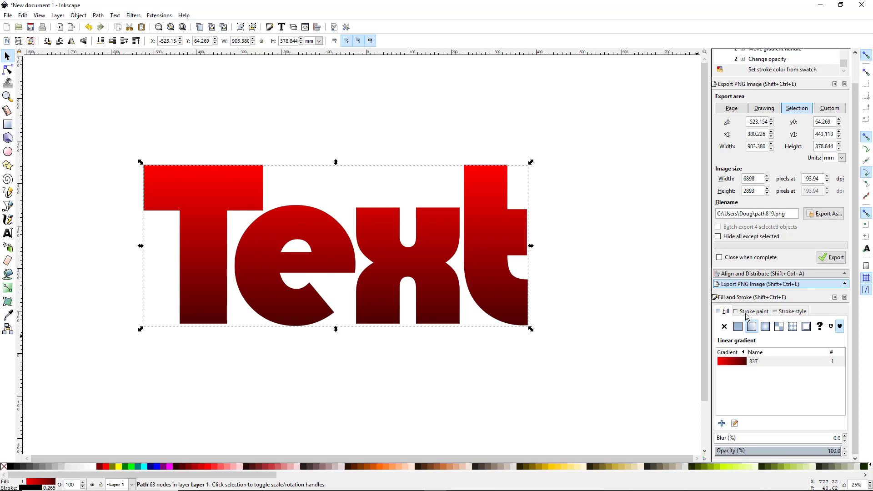
Switch the outline's width unit to px and set the width to 10 px
click(792, 311)
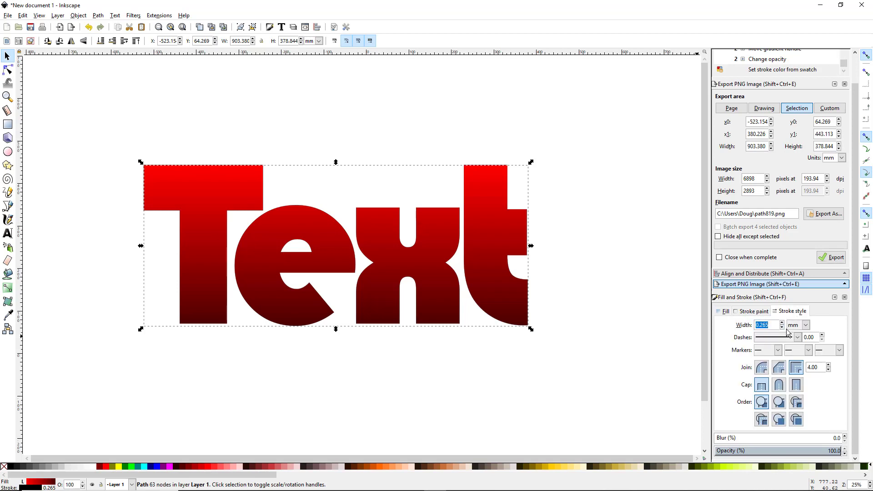
click(807, 326)
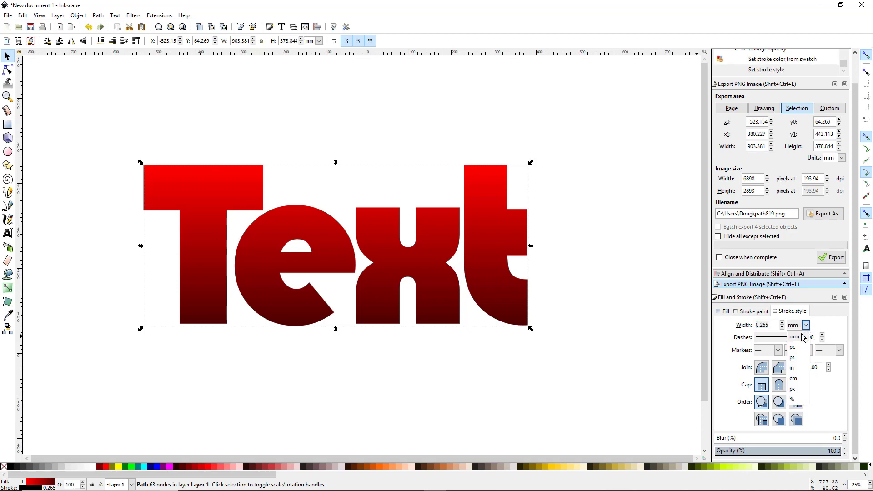
click(798, 389)
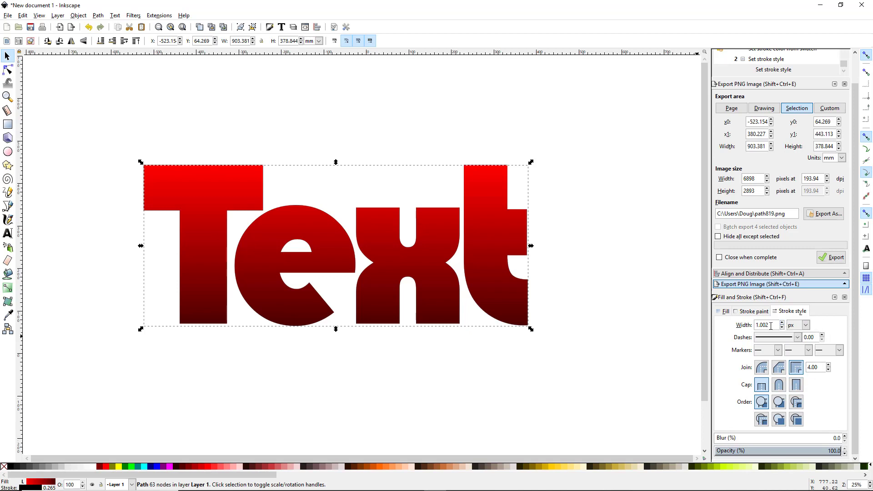
drag(775, 324, 731, 322)
text(10)
key(Return)
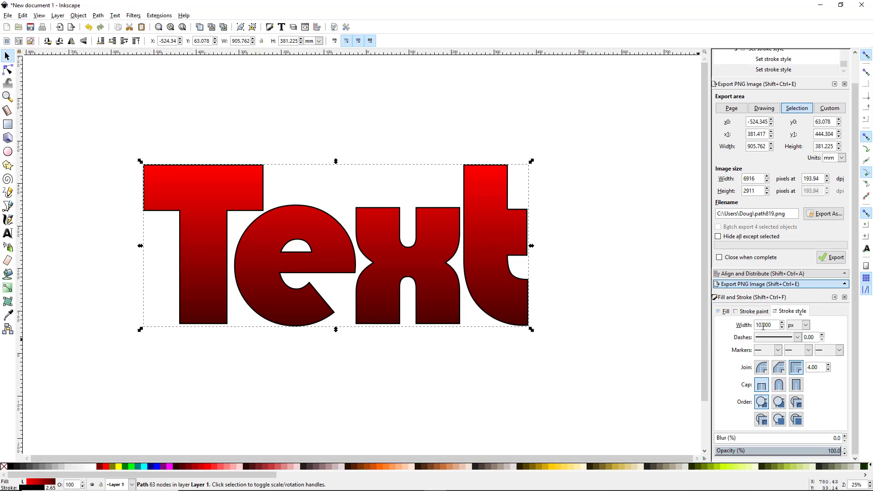
Thicken the text outline to 20 px and further to 30 px, and deselect the text
drag(773, 325, 752, 326)
text(20)
key(Return)
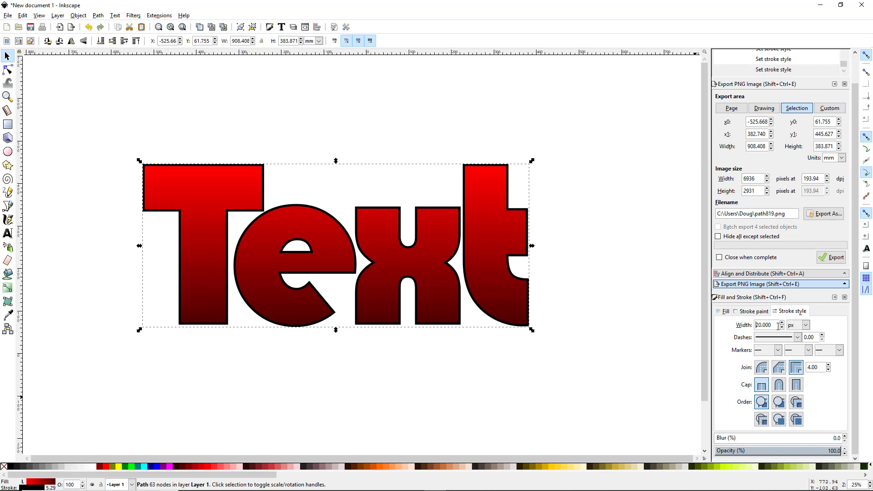
drag(778, 325, 697, 319)
text(30)
key(Return)
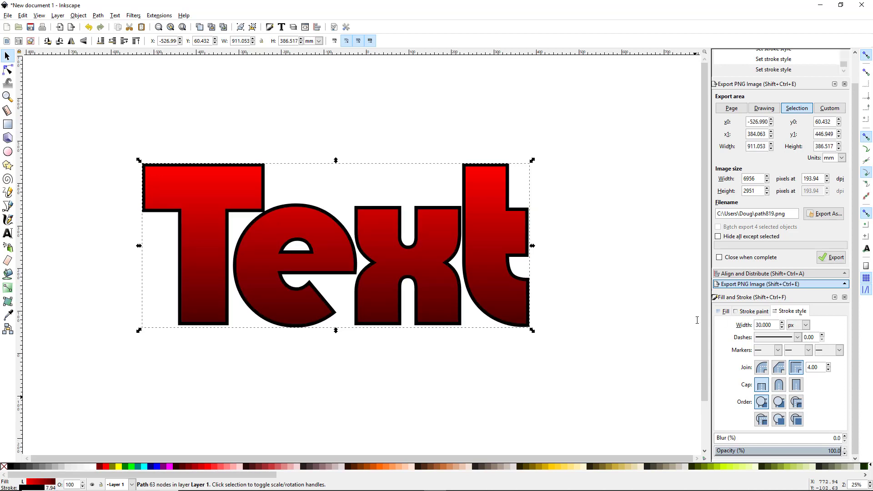
click(461, 380)
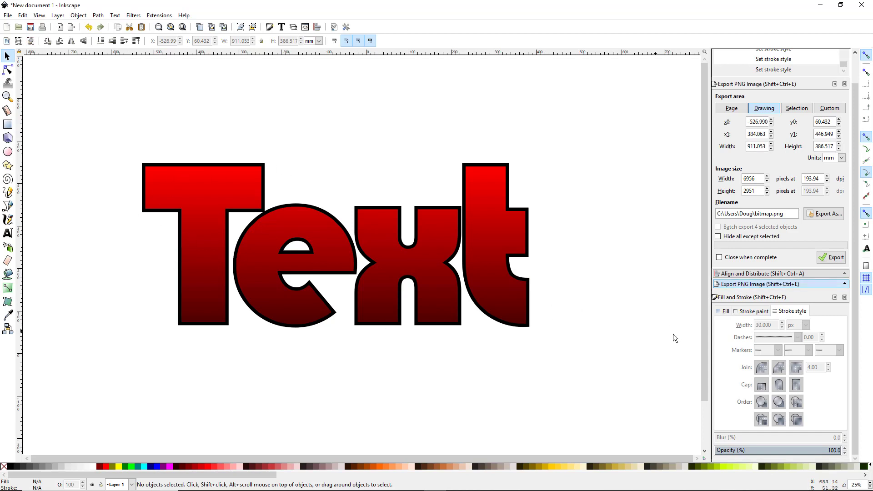
Select the text path again and change its outline paint from a flat colour to a linear gradient
click(755, 312)
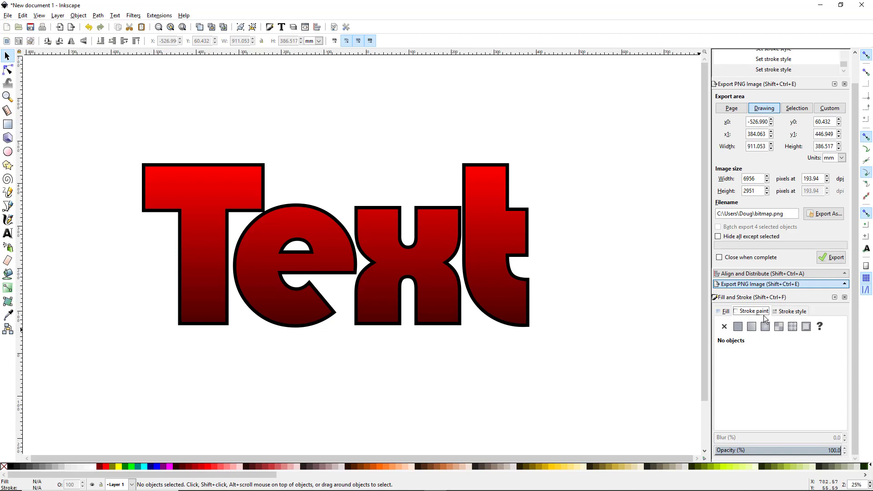
click(530, 307)
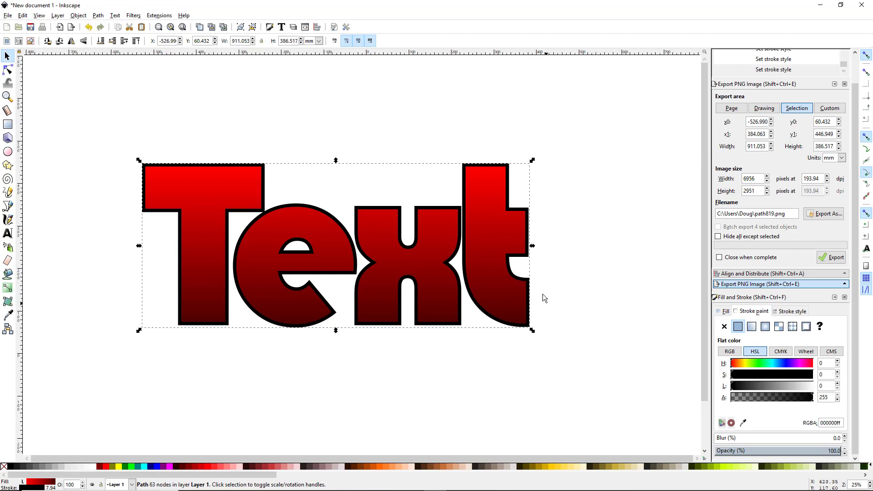
click(755, 312)
click(751, 327)
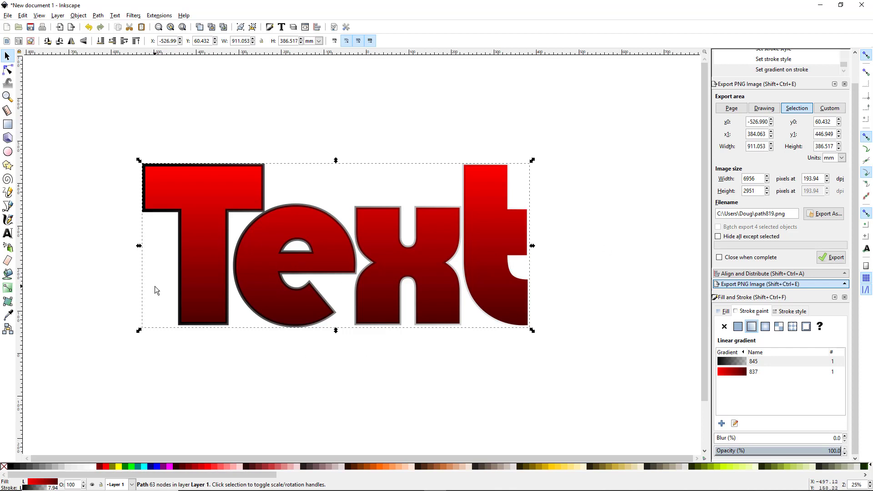
Orient the outline gradient vertically, opaque black at the bottom and transparent at the top, and add a middle stop at offset 0.44
key(g)
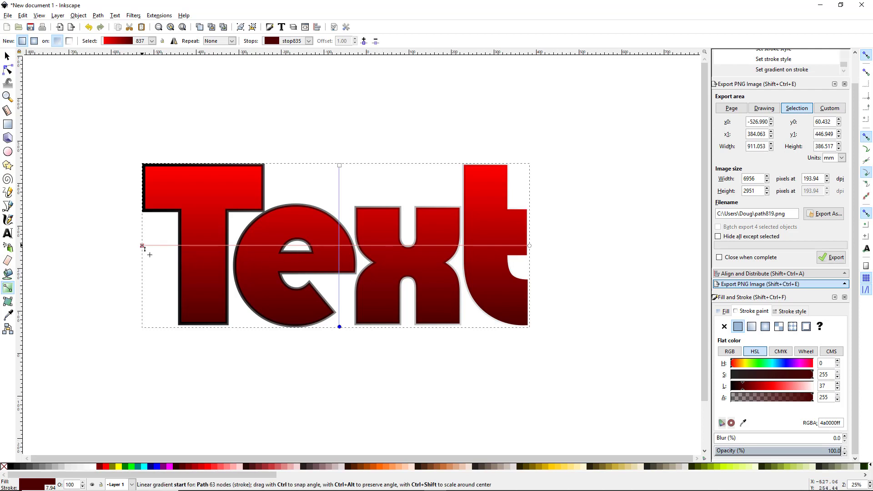
drag(142, 246, 260, 328)
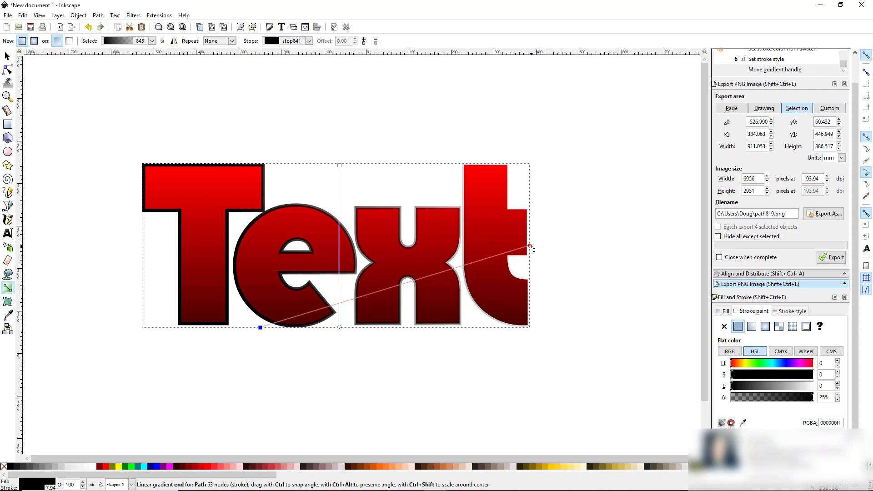
drag(530, 246, 264, 167)
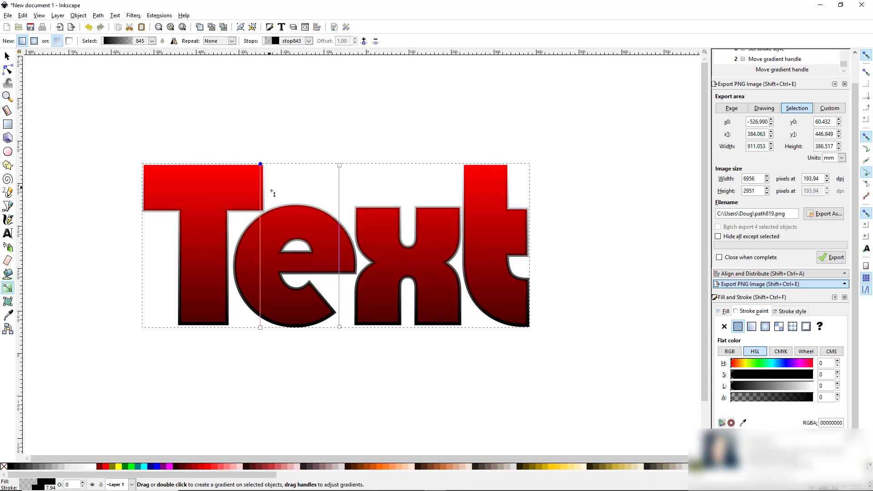
double_click(260, 255)
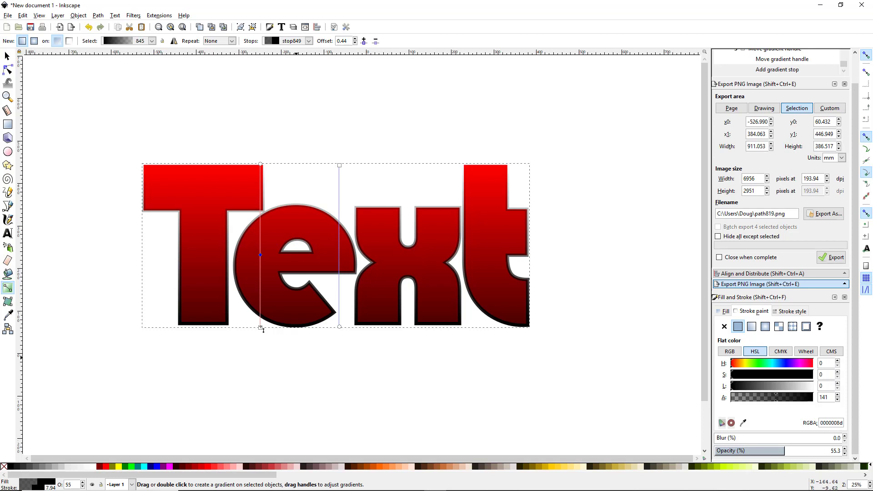
Colour the outline gradient's middle stop white and its top stop opaque black
click(94, 467)
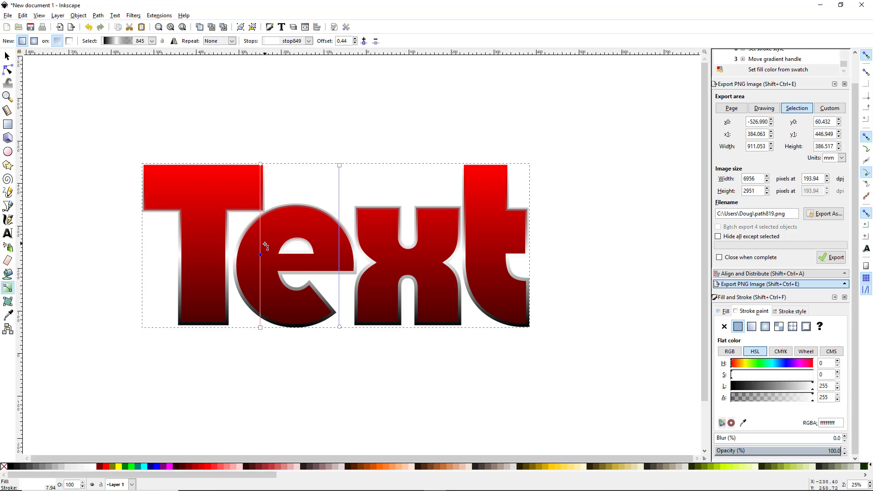
click(261, 328)
mouse_move(35, 480)
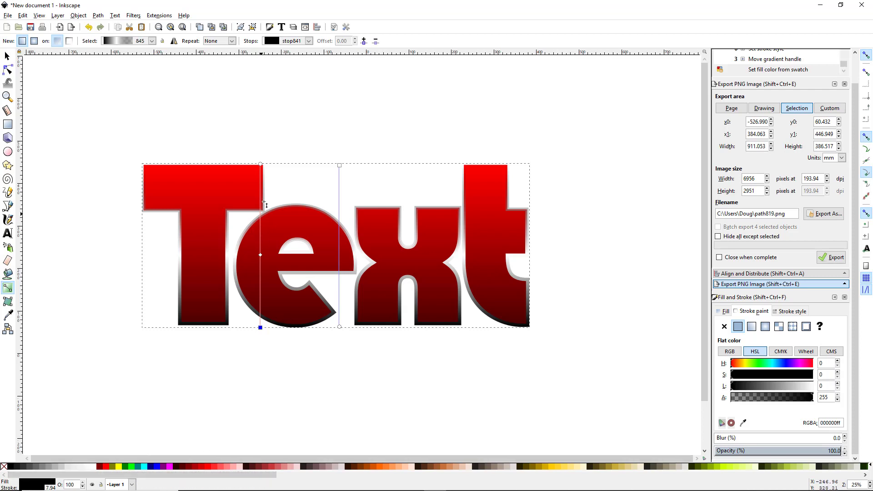
click(261, 165)
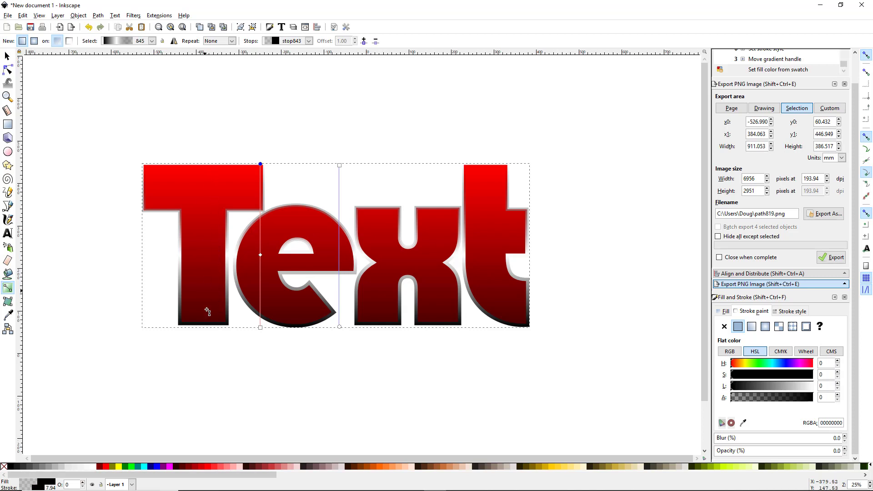
click(8, 468)
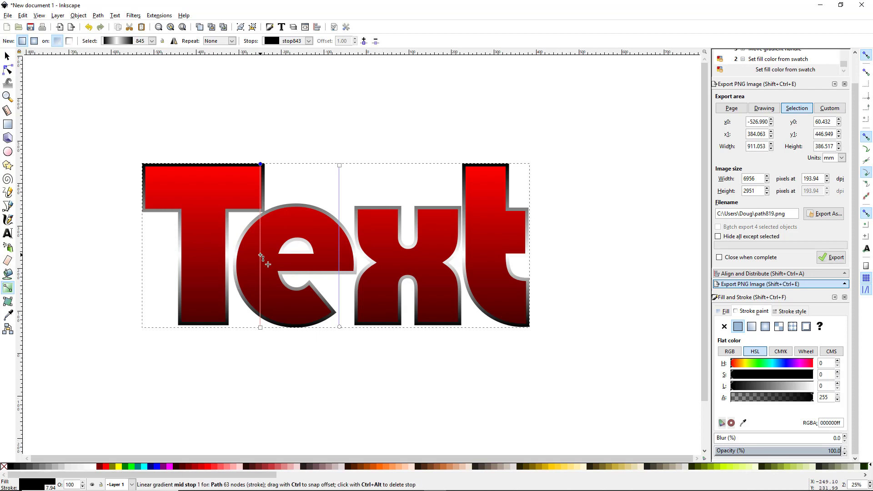
Move the outline gradient's middle stop up to offset 0.52, extend both gradient ends vertically beyond the lettering, and deselect the text
drag(261, 256, 263, 243)
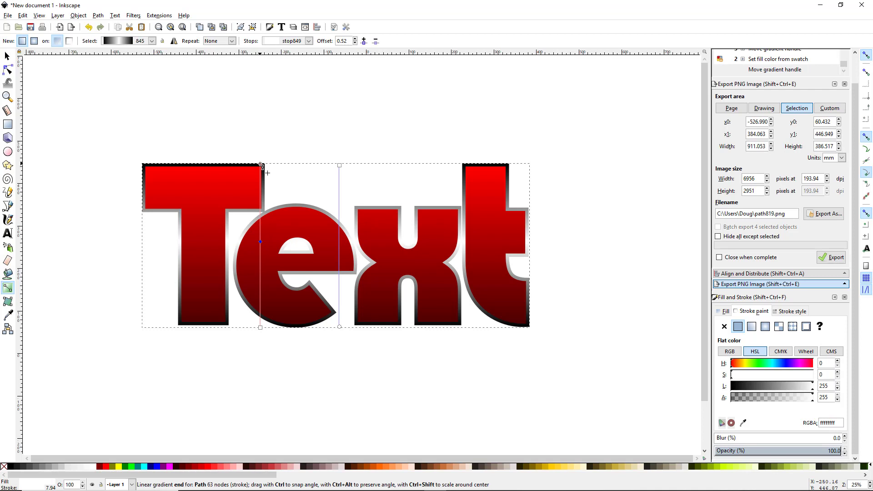
mouse_move(261, 164)
mouse_down()
mouse_move(261, 134)
mouse_move(264, 143)
mouse_up()
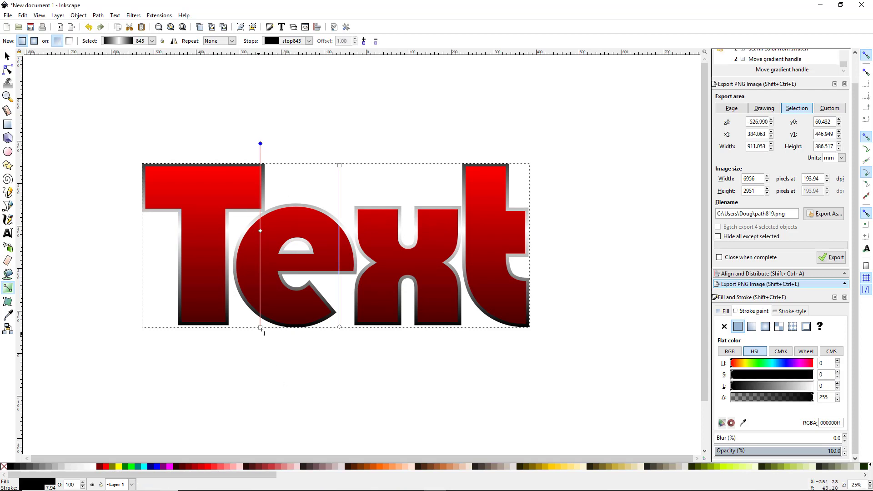
drag(263, 330, 265, 361)
drag(260, 144, 260, 124)
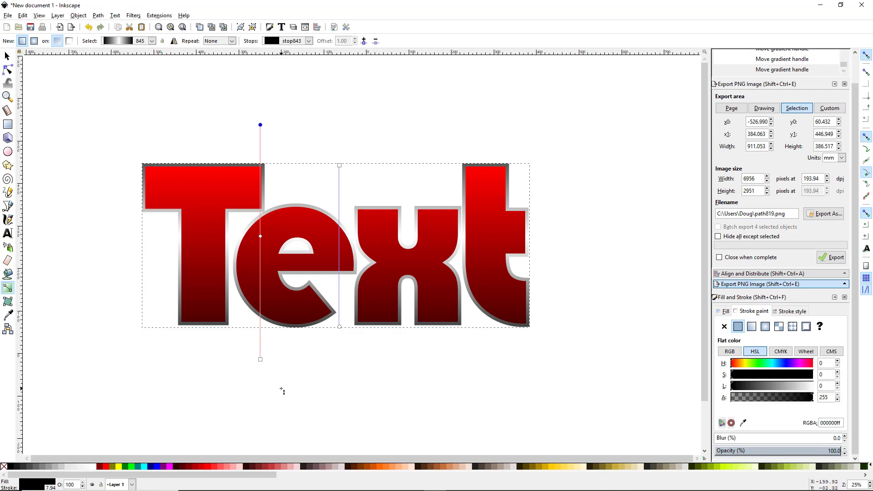
click(7, 56)
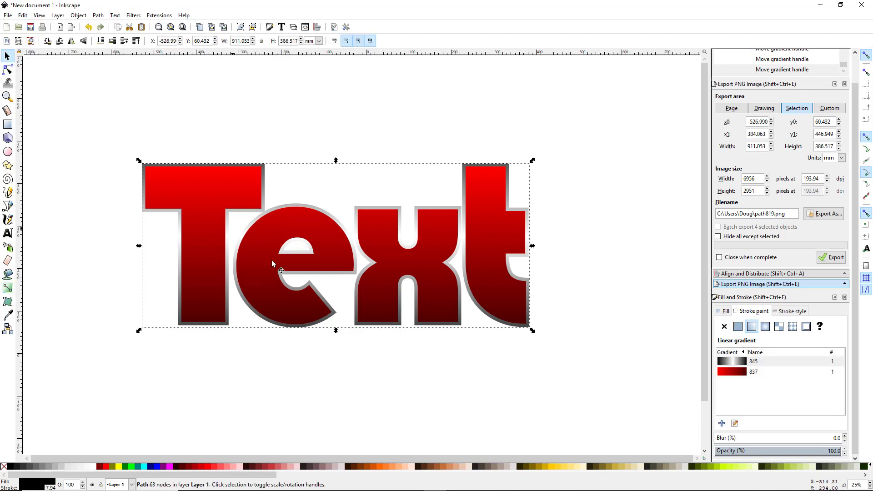
click(390, 363)
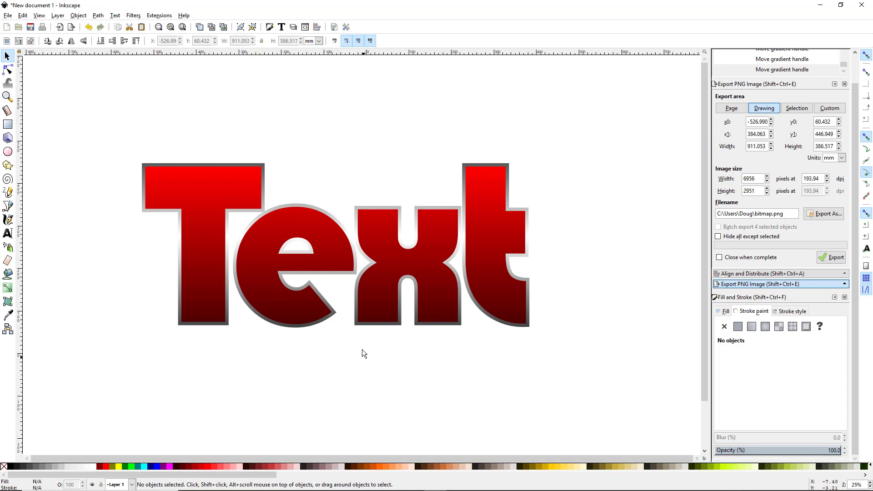
Select the text path and add the Perspective/Envelope path effect to it
click(332, 251)
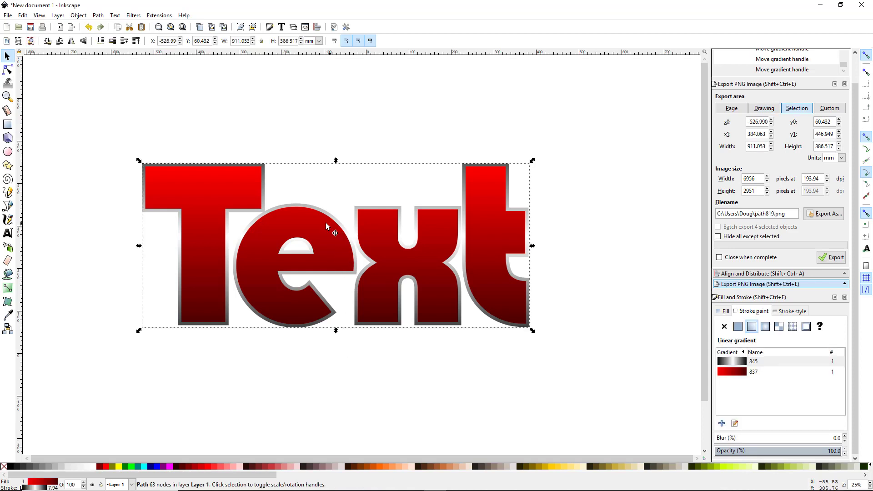
click(96, 17)
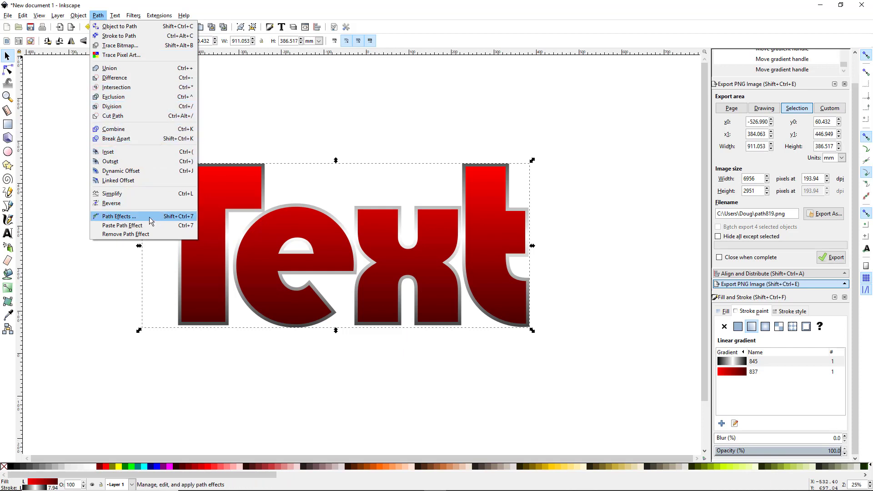
click(119, 216)
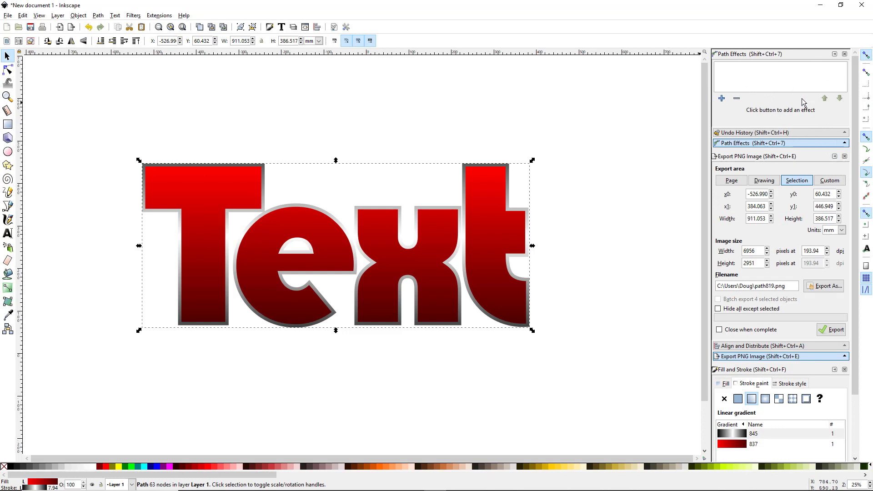
click(721, 98)
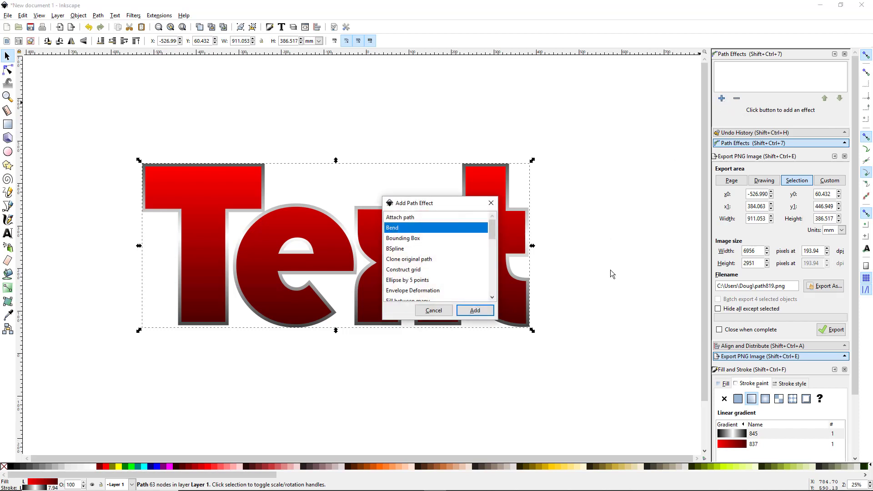
mouse_move(492, 238)
mouse_down()
mouse_move(490, 309)
mouse_move(494, 234)
mouse_move(491, 278)
mouse_up()
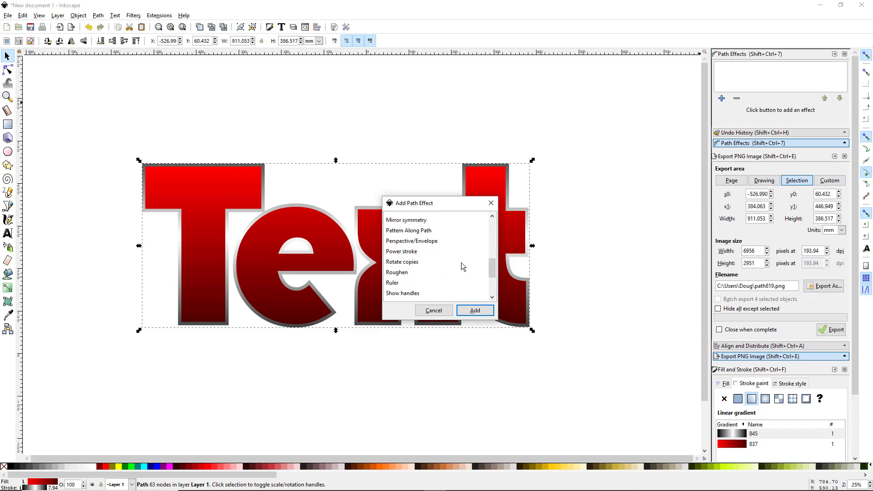
click(428, 248)
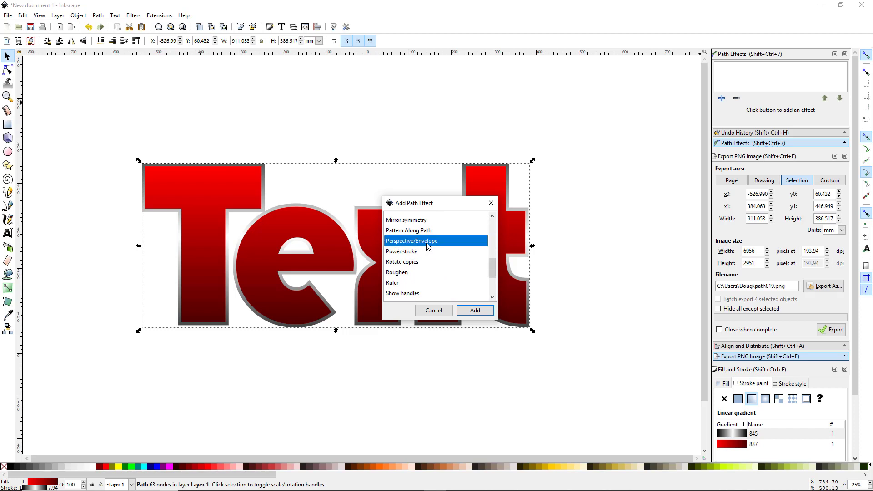
click(474, 310)
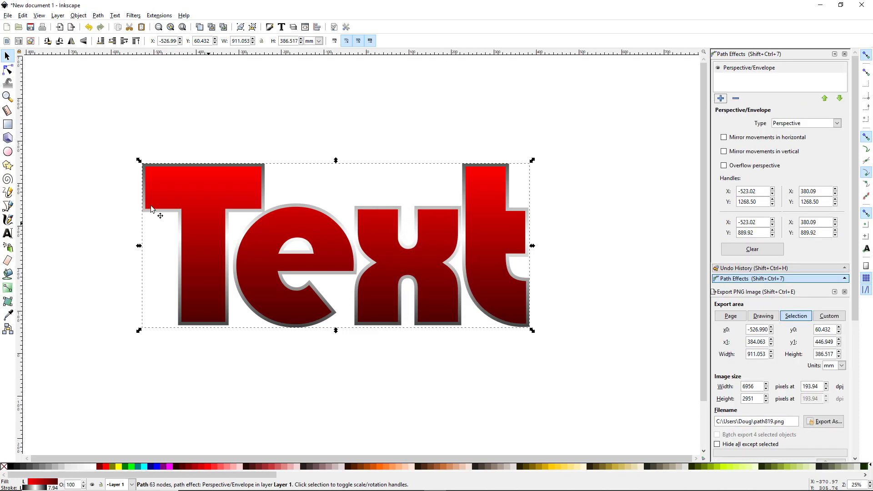
Stretch the perspective envelope's top-left corner up to about Y 1437 and its bottom-left corner down to about Y 624, and deselect the text
click(8, 71)
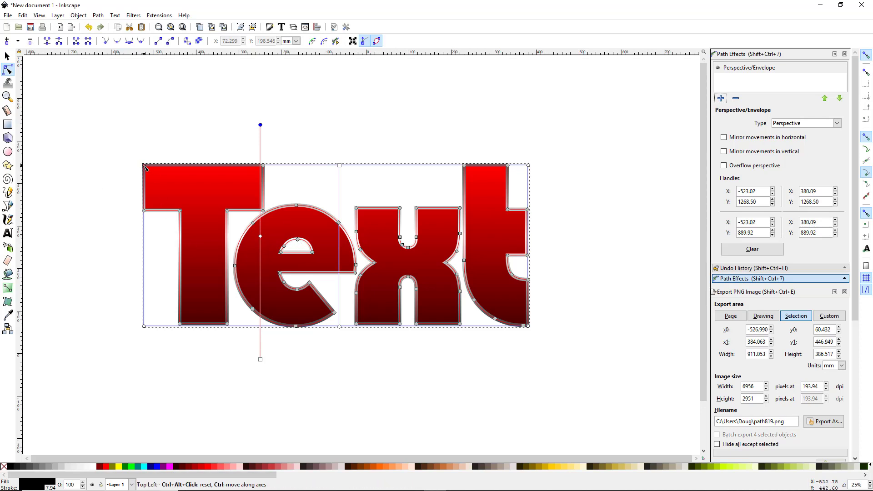
drag(145, 167, 144, 93)
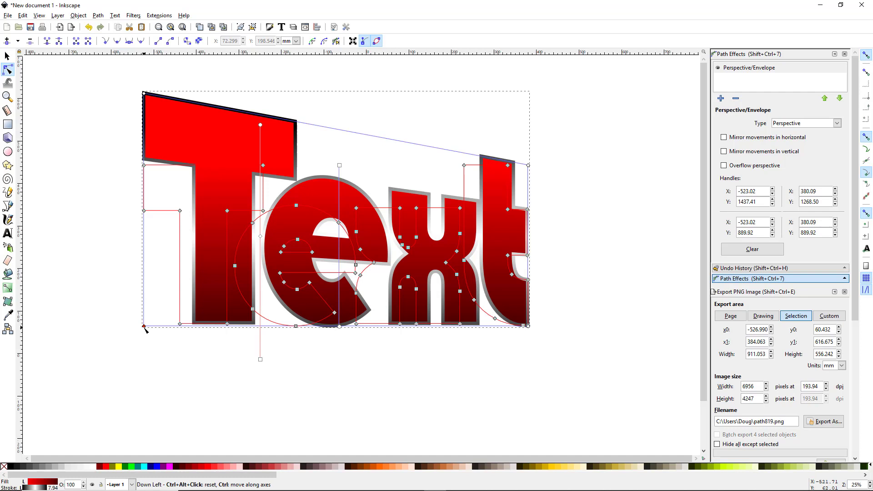
drag(145, 327, 144, 439)
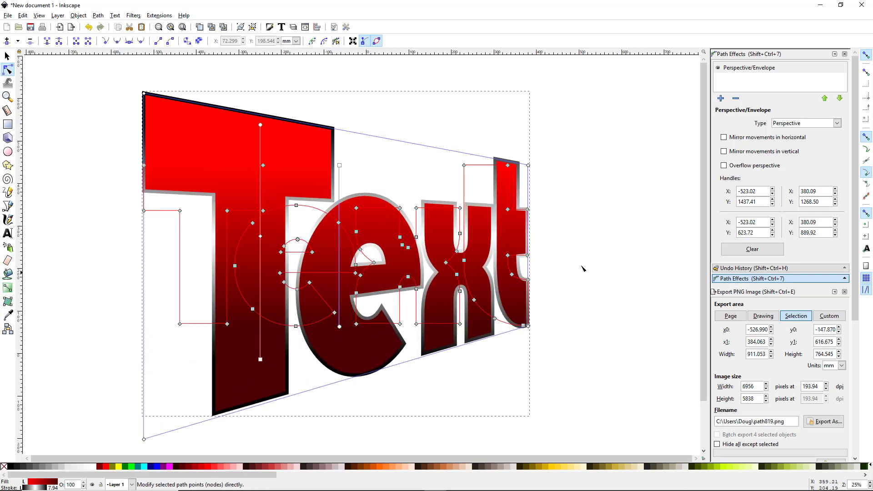
key(s)
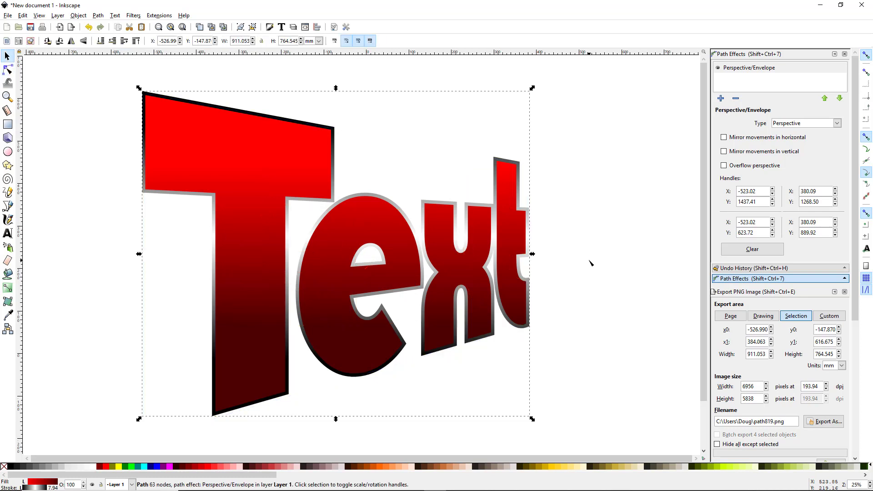
click(589, 261)
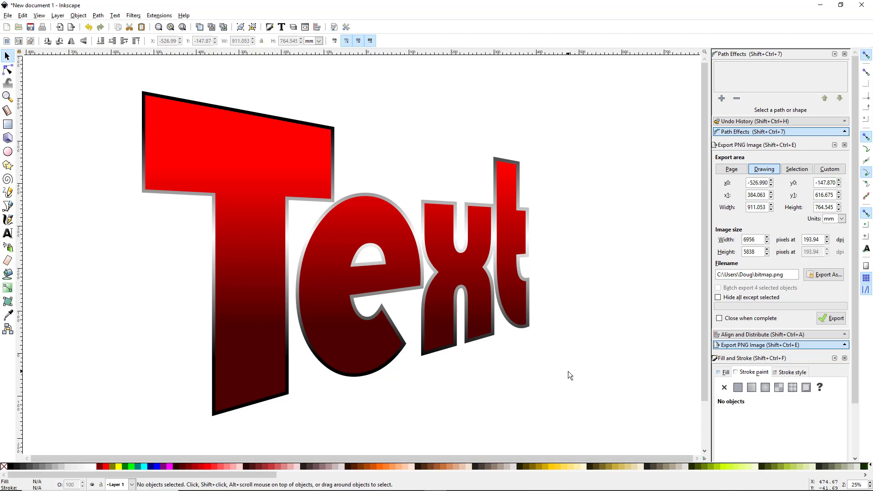
mouse_move(613, 490)
mouse_move(459, 488)
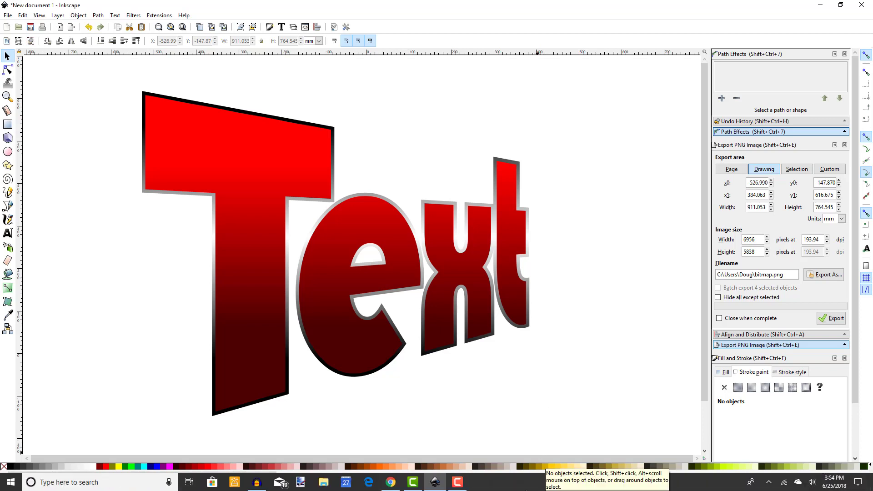